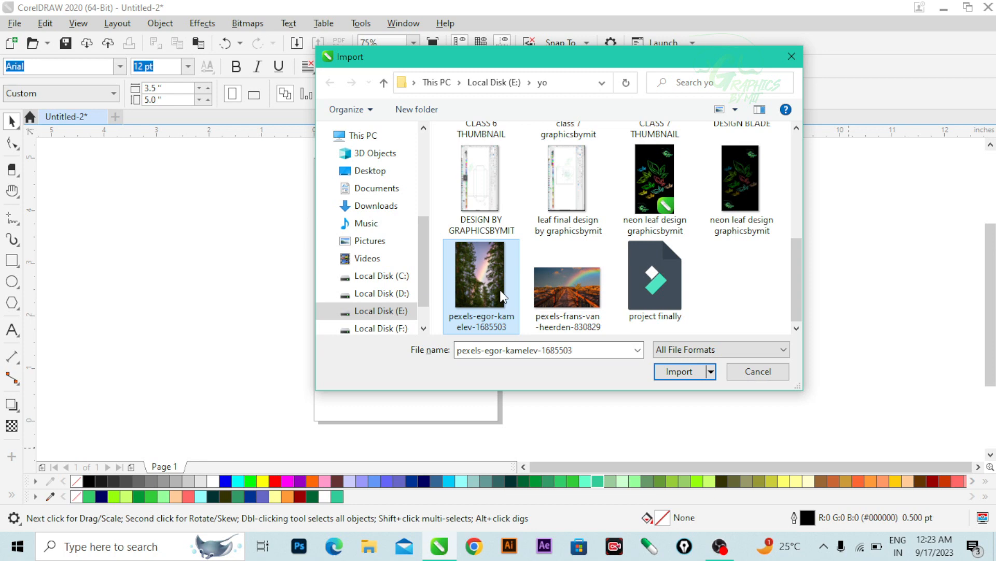
- Import the photo pexels-egor-kamelev-1685503, place it about 3.5 in wide and 4.64 in high, and center it on the page
left_click(670, 377)
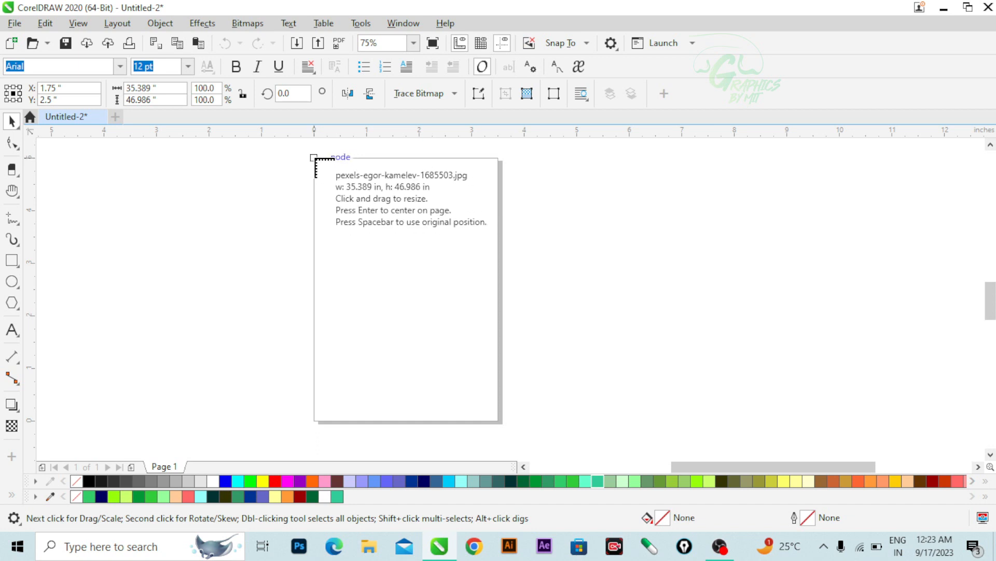
key("ctrl")
left_click_drag(315, 158, 517, 461)
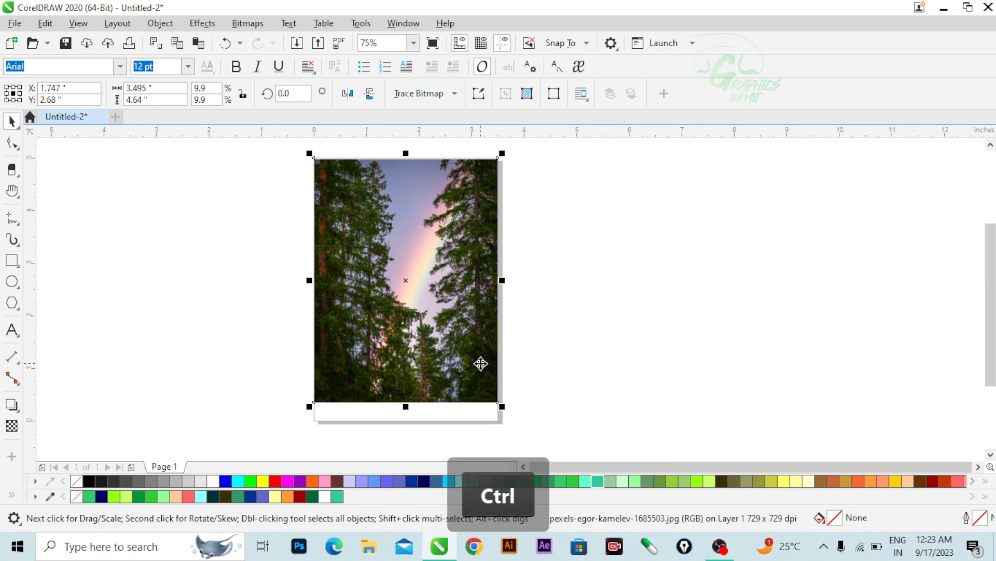
key("p")
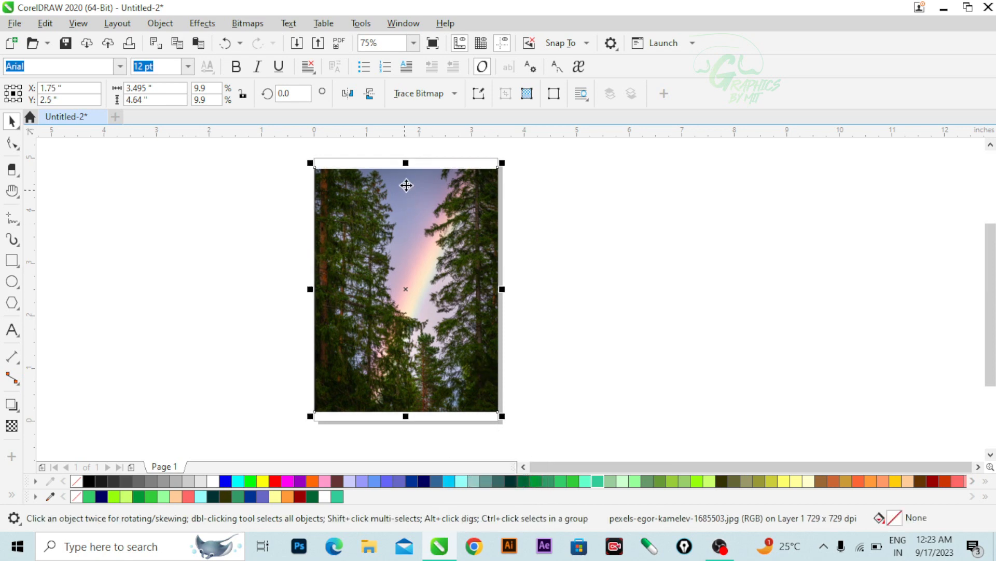
- Stretch the photo vertically from its center to 5.0 in so it fills the page height
left_click_drag(406, 163, 409, 192)
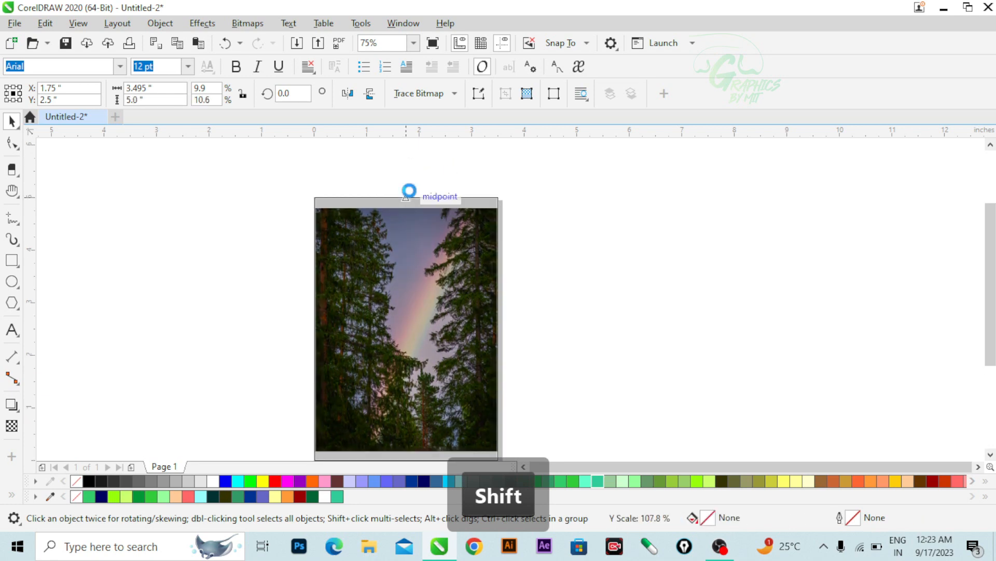
left_click(414, 44)
left_click(403, 81)
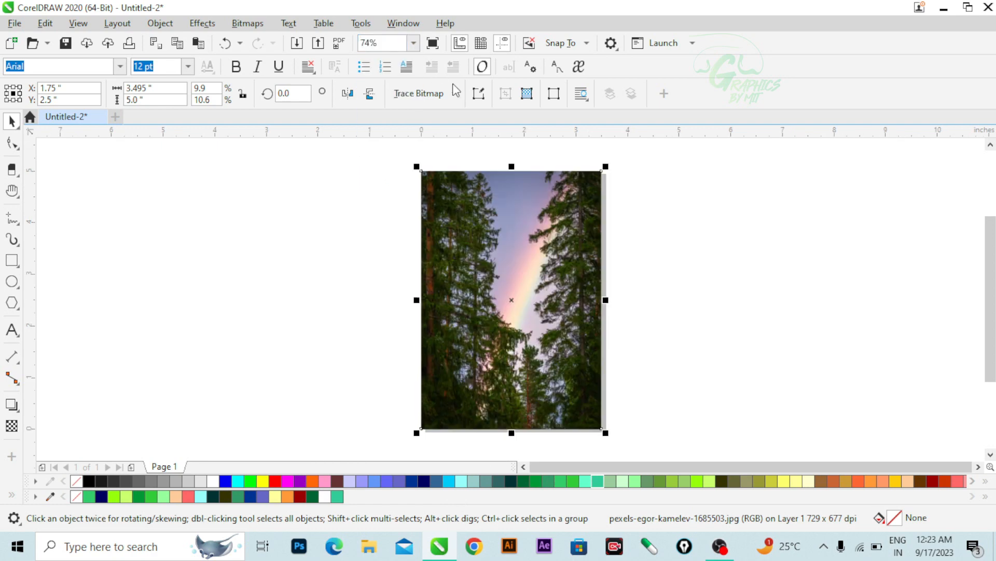
left_click(662, 203)
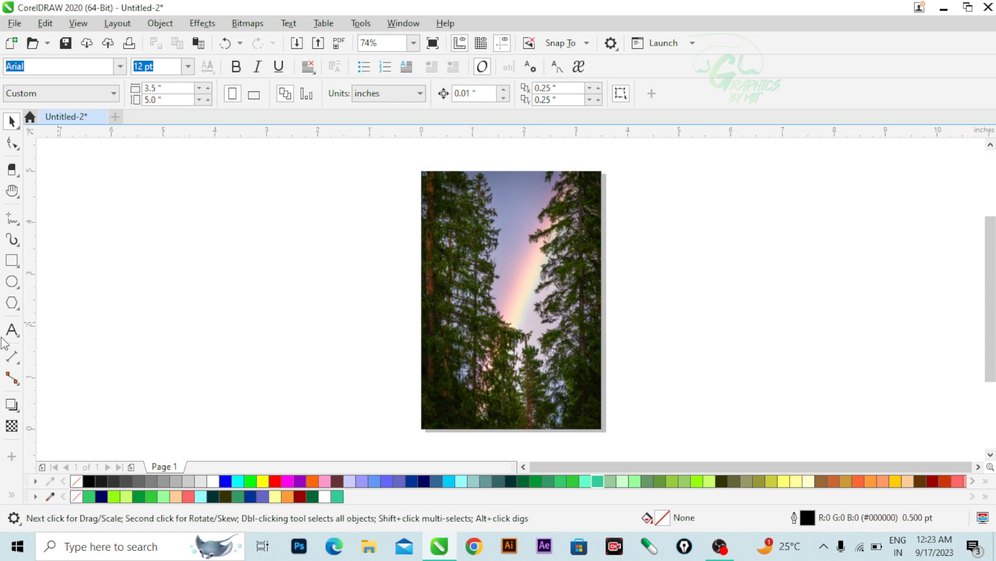
- Crop the photo to a square about 3.45 in wide, starting at the page's upper-left corner
left_click(15, 179)
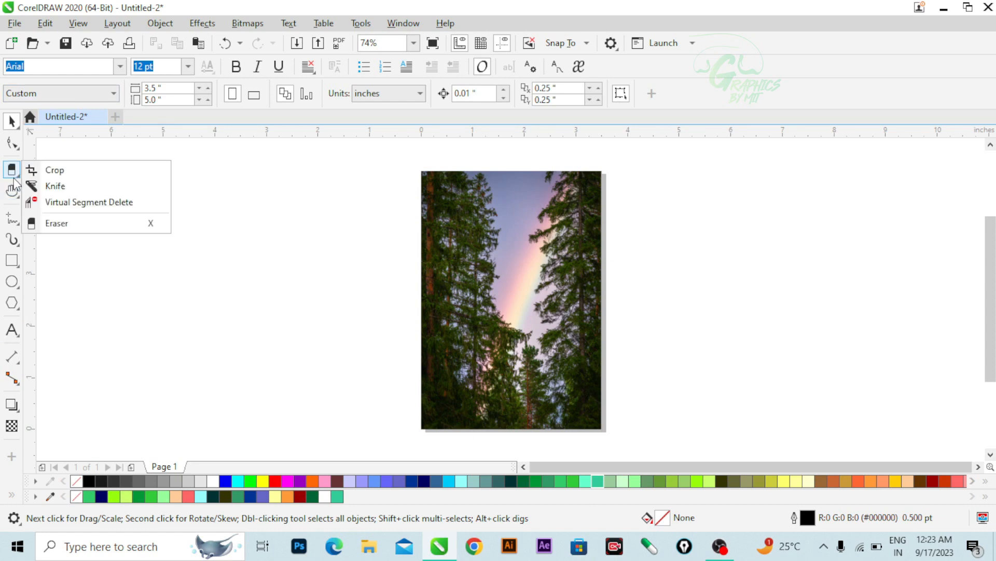
left_click(54, 170)
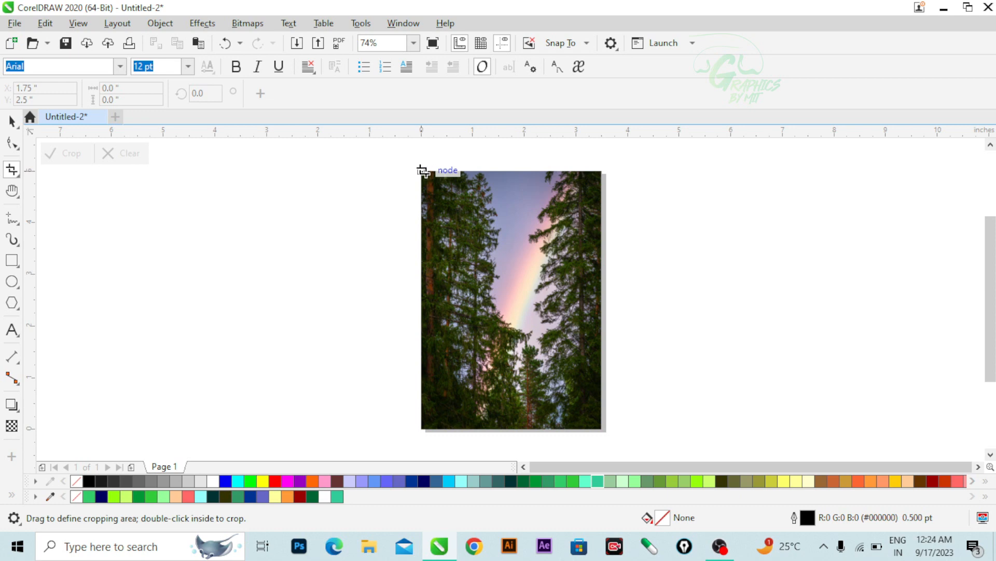
left_click_drag(422, 171, 567, 351)
key("ctrl")
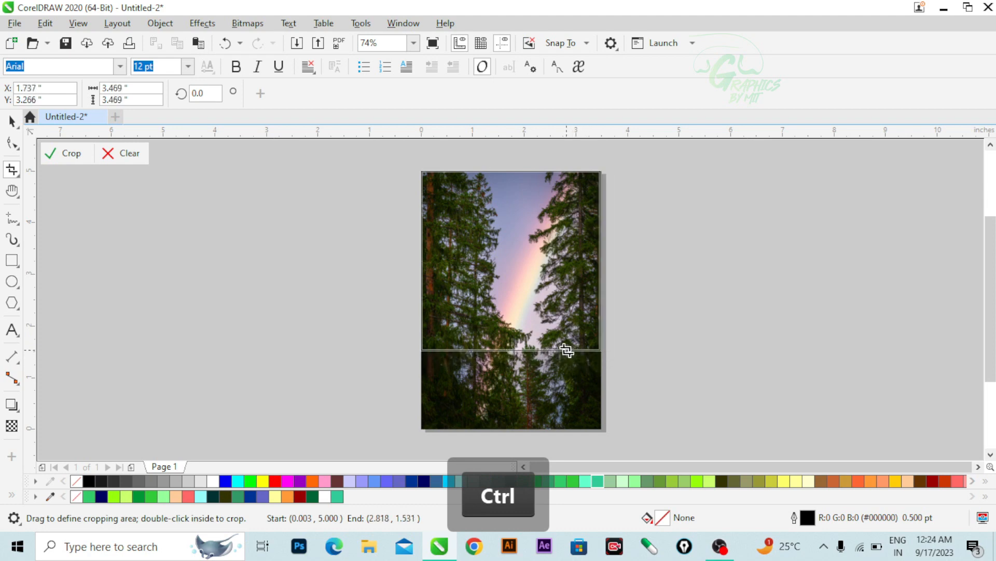
left_click_drag(566, 351, 566, 349)
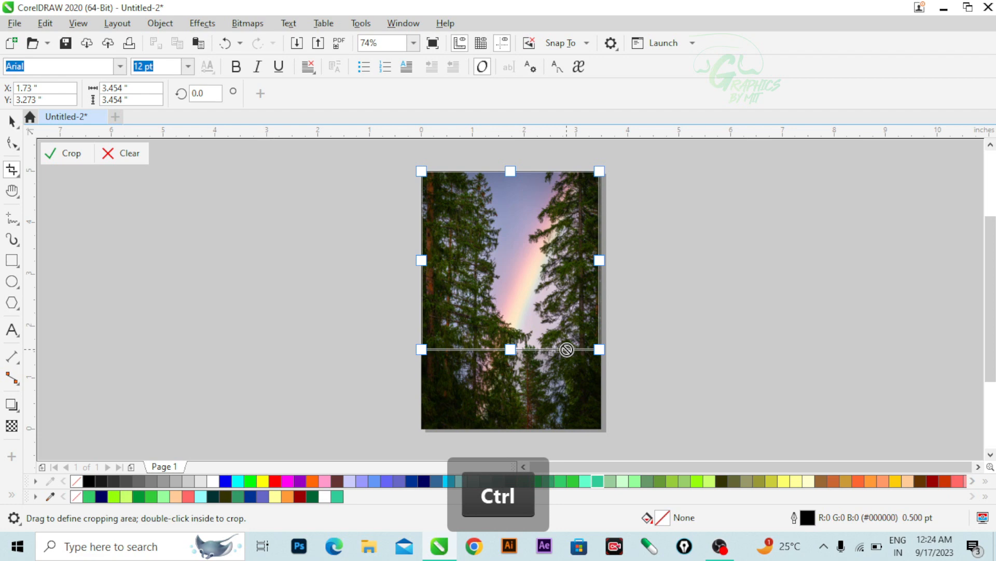
left_click(71, 154)
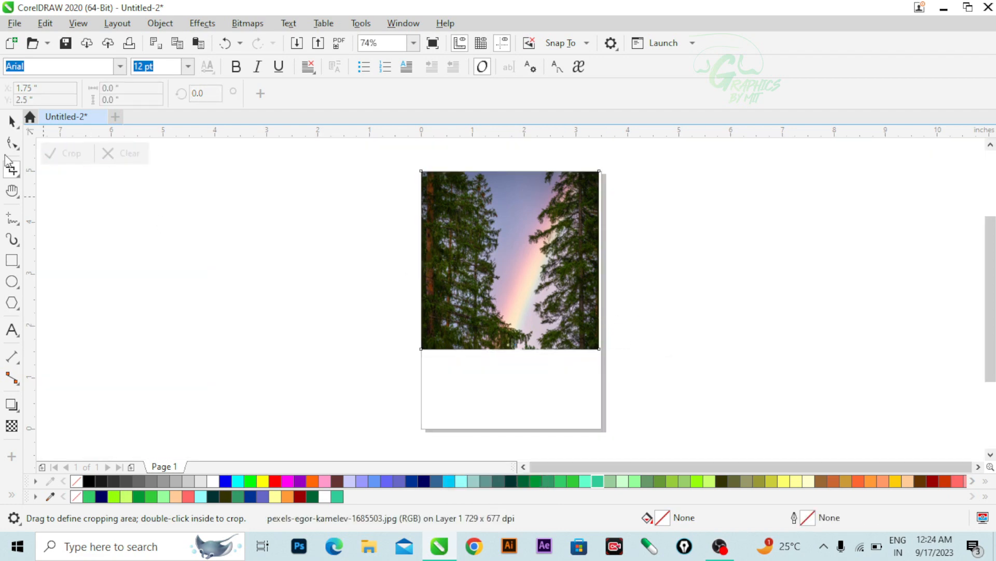
left_click(15, 124)
- Undo the square crop of the photo
scroll(537, 246, "up", 2)
scroll(498, 242, "down", 2)
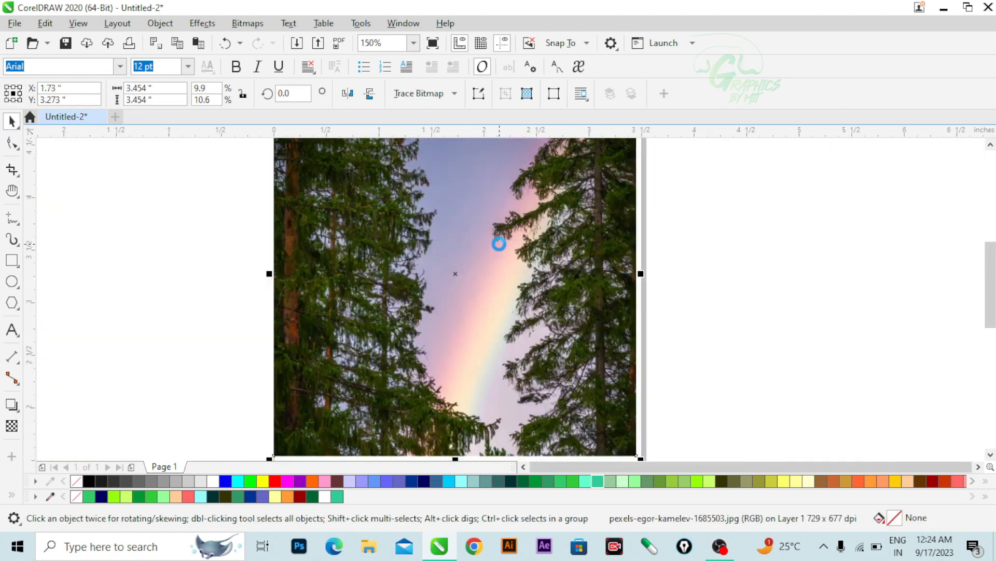
scroll(467, 361, "up", 2)
scroll(468, 360, "down", 2)
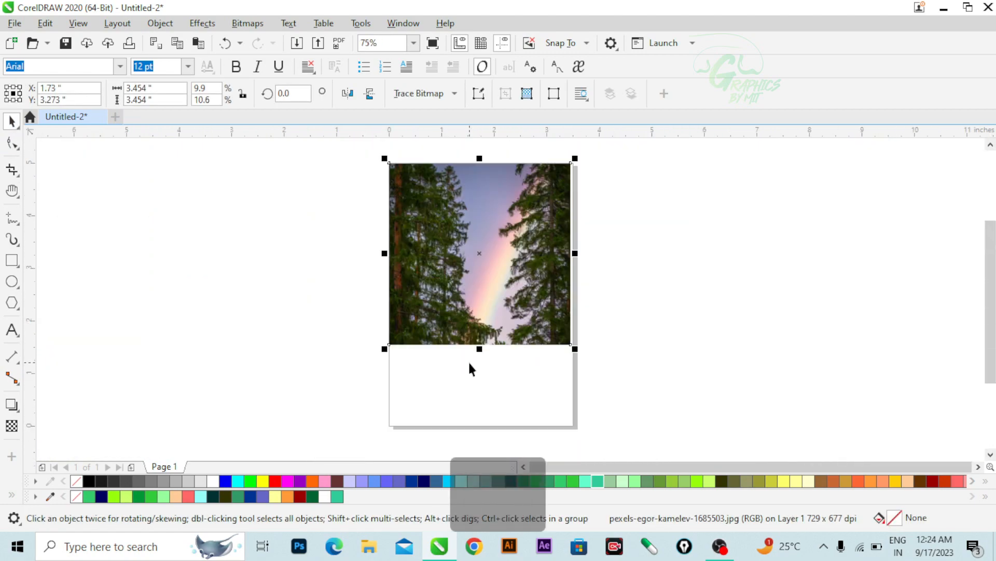
key("ctrl+z")
key("ctrl+z")
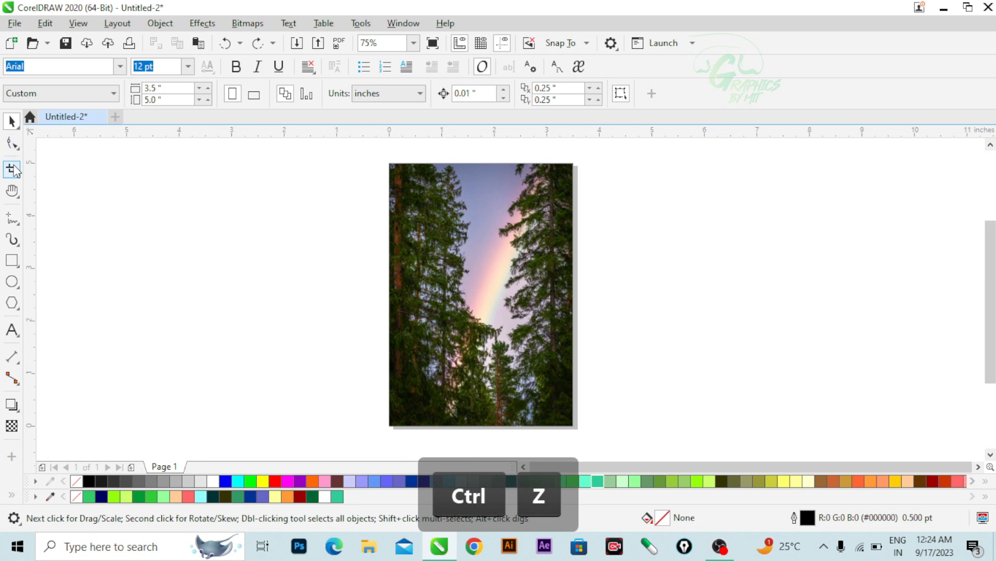
- Slice the photo with the Knife tool along a straight vertical line about 0.5 in from its left edge
left_click(15, 172)
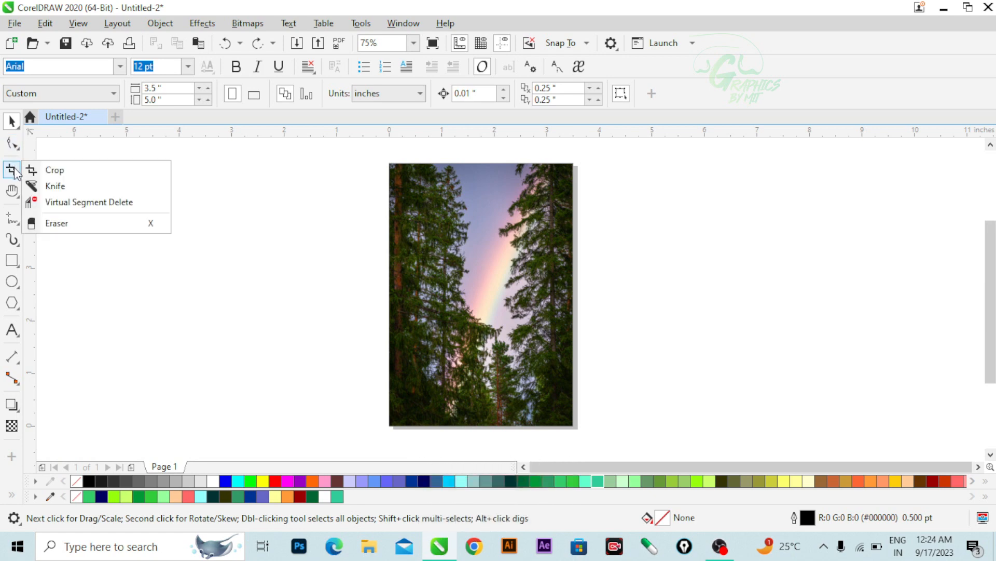
left_click(55, 186)
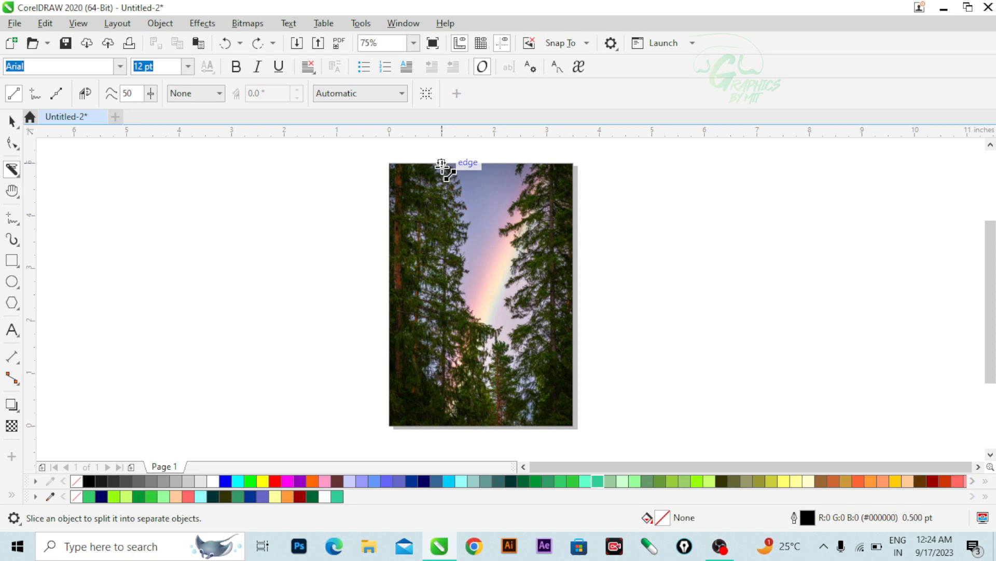
scroll(442, 167, "up", 2)
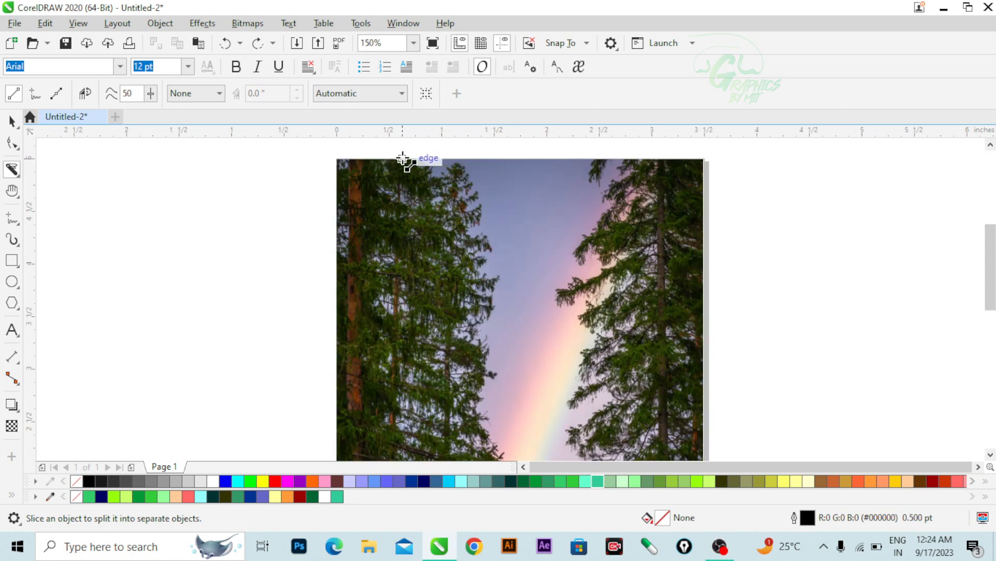
left_click_drag(390, 159, 392, 383)
scroll(396, 349, "up", 5)
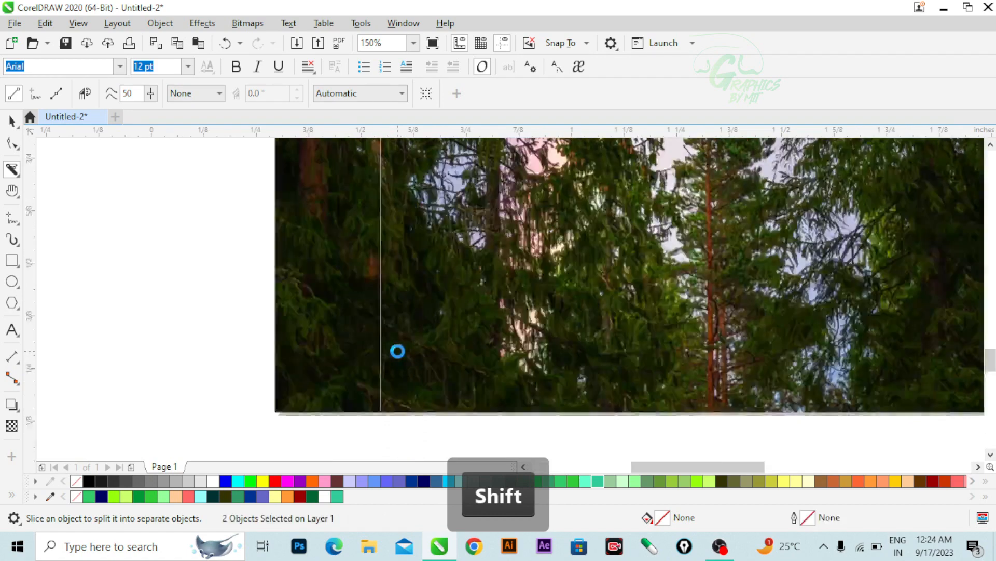
scroll(332, 353, "down", 7)
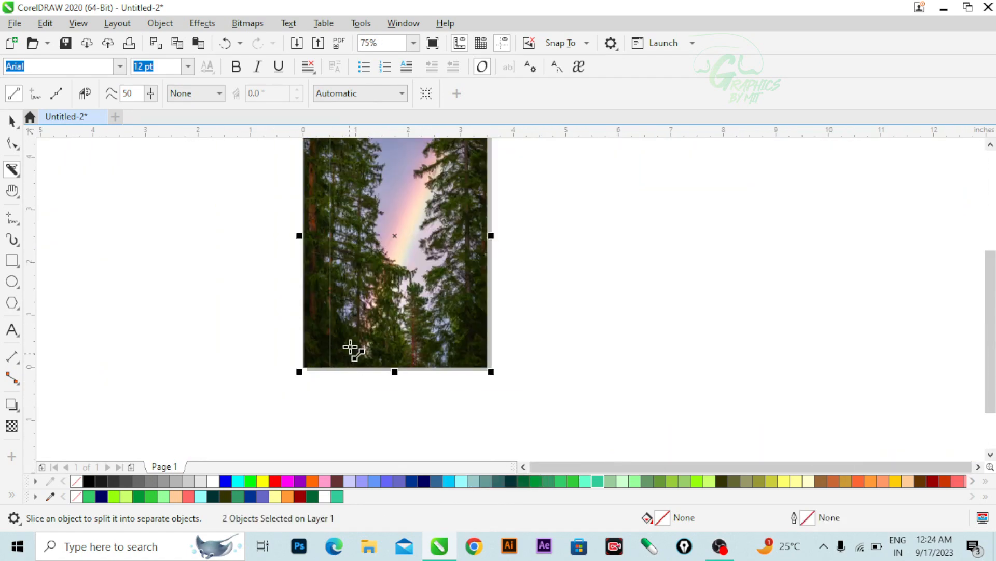
scroll(348, 241, "up", 4)
scroll(407, 281, "down", 4)
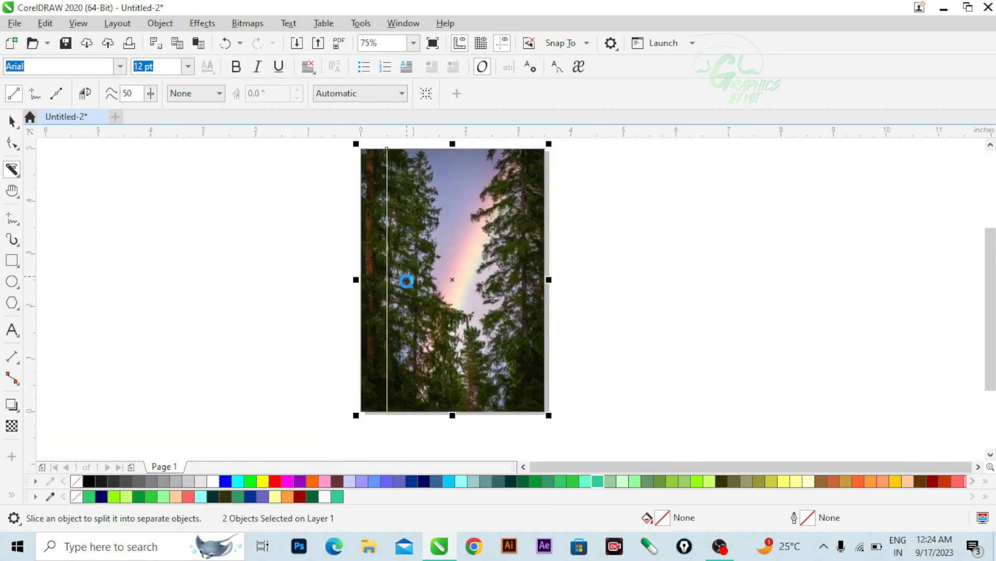
- Make a second full-height vertical knife cut about 1.2 in from the photo's left edge
left_click(423, 149, "shift")
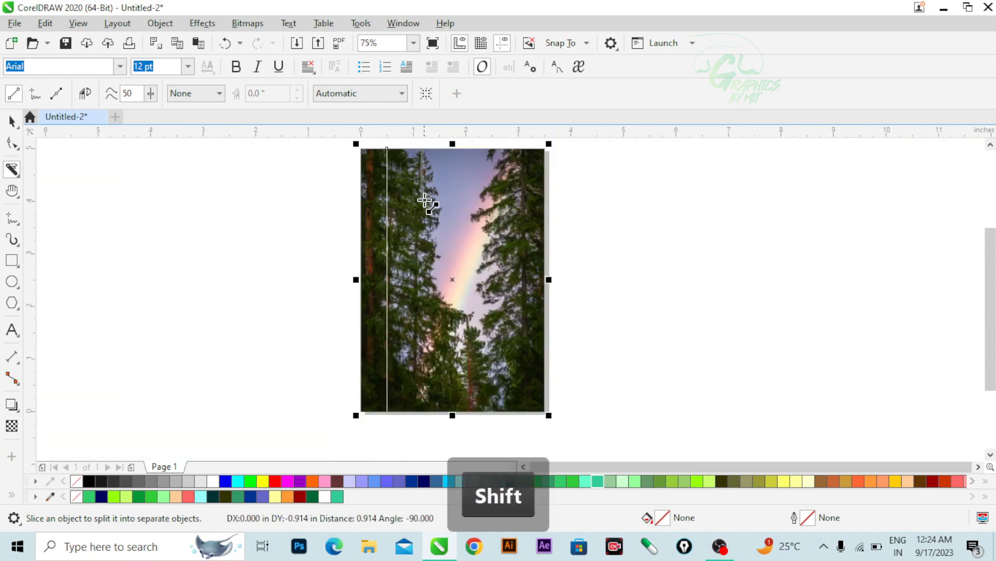
left_click(423, 412, "shift")
scroll(421, 408, "up", 3)
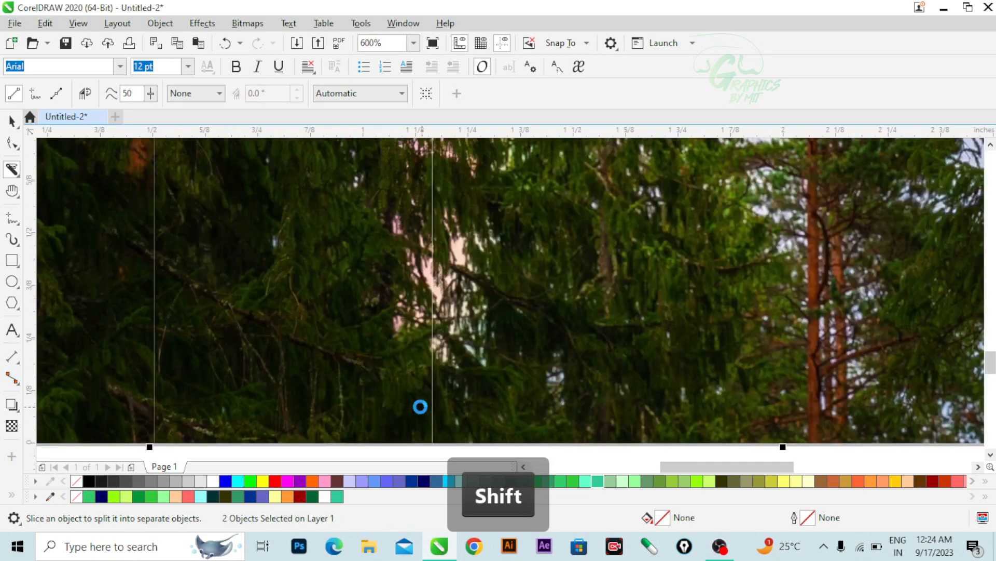
scroll(421, 406, "down", 2)
scroll(425, 405, "up", 4)
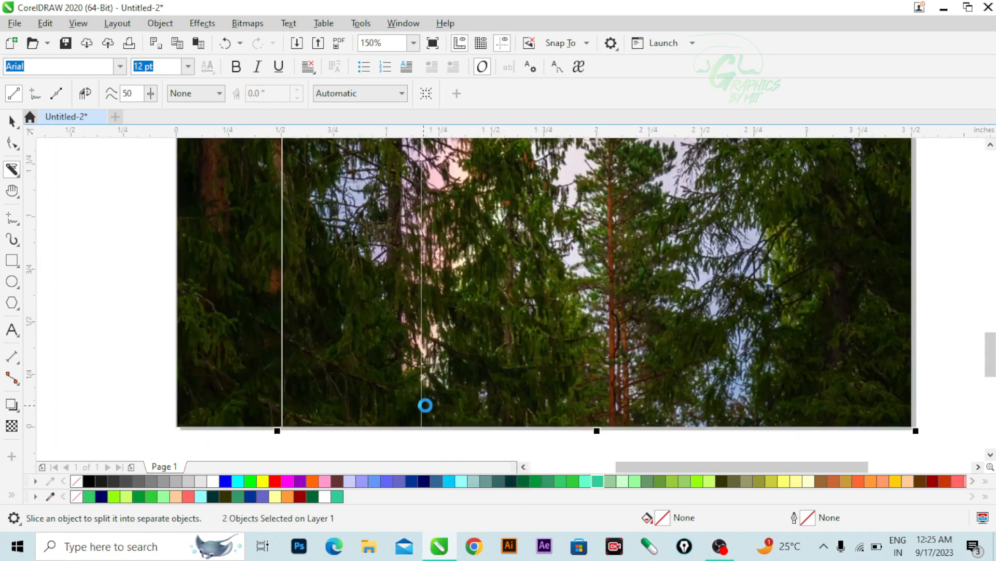
scroll(418, 405, "up", 3)
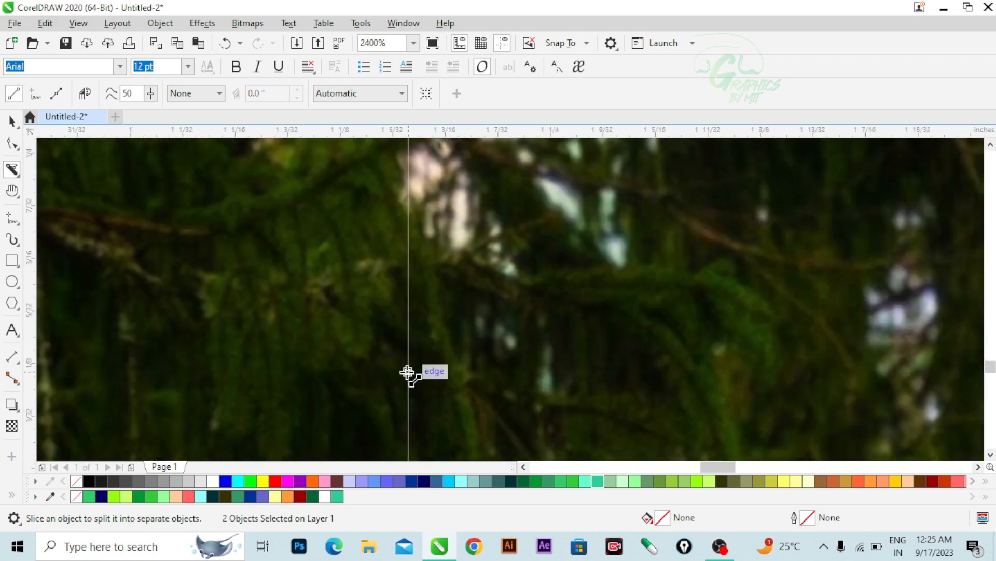
scroll(410, 372, "down", 7)
scroll(456, 394, "down", 4)
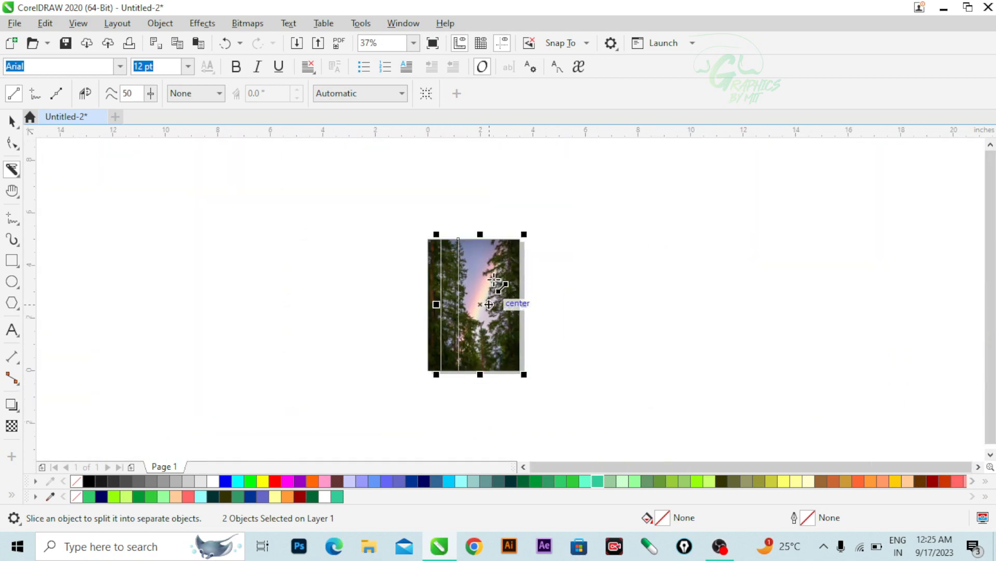
- Make a third vertical knife cut down the middle of the photo, about 1.75 in from its left edge
scroll(501, 275, "up", 2)
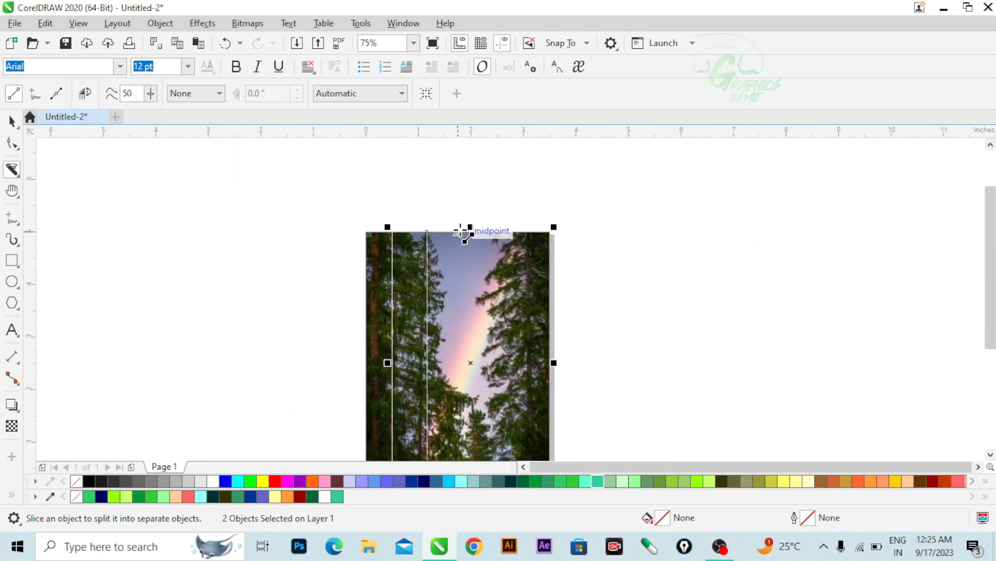
left_click_drag(461, 232, 456, 402)
scroll(462, 362, "up", 5)
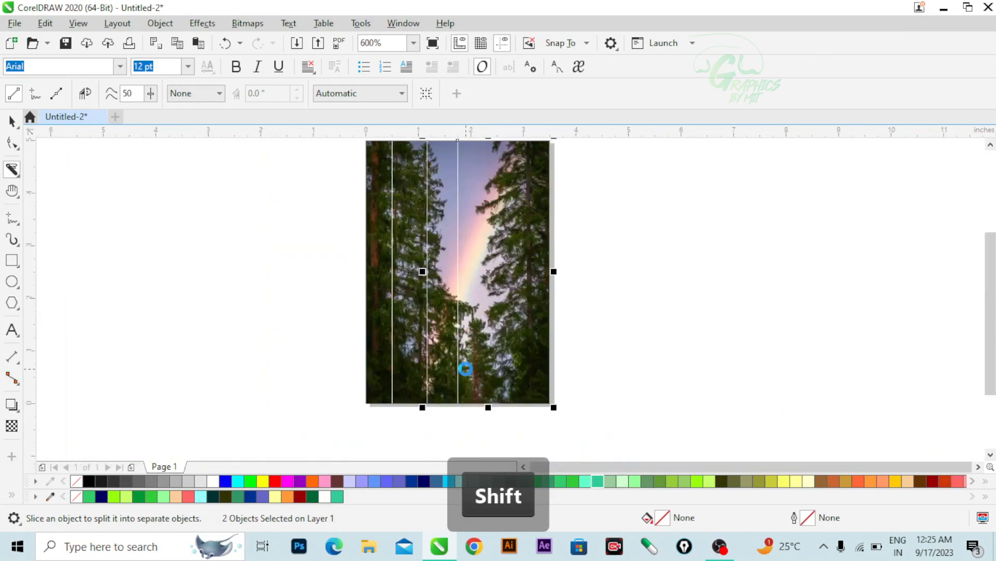
scroll(466, 369, "down", 2)
- Make a fourth full-height vertical knife cut about 2.4 in from the photo's left edge
scroll(470, 260, "up", 2)
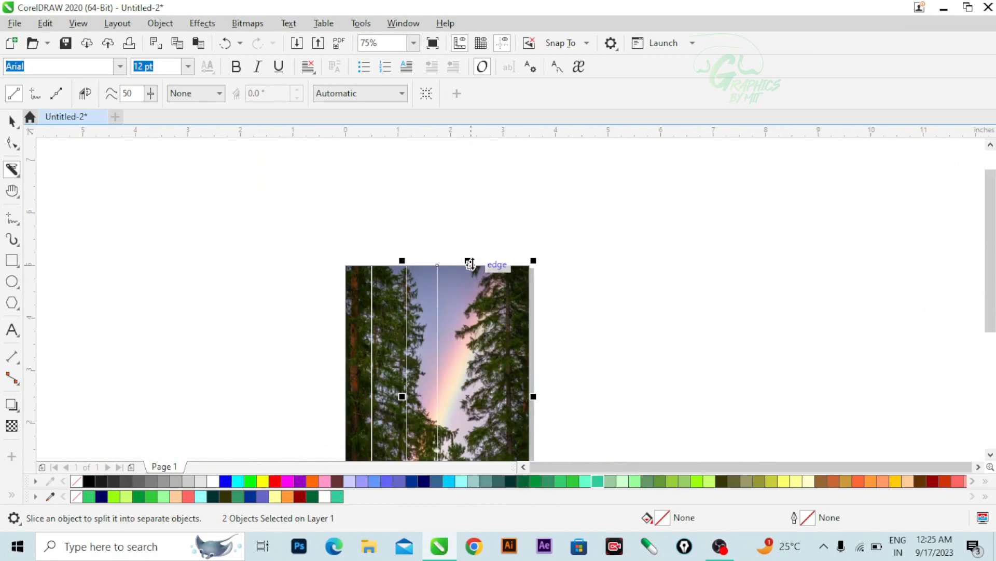
left_click_drag(469, 262, 472, 399)
scroll(472, 397, "up", 7)
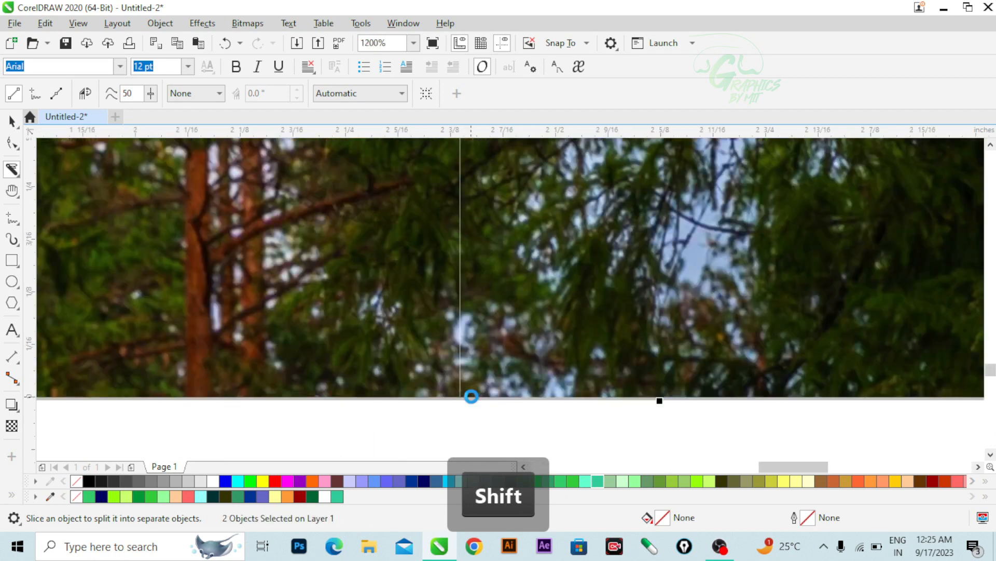
scroll(457, 405, "down", 7)
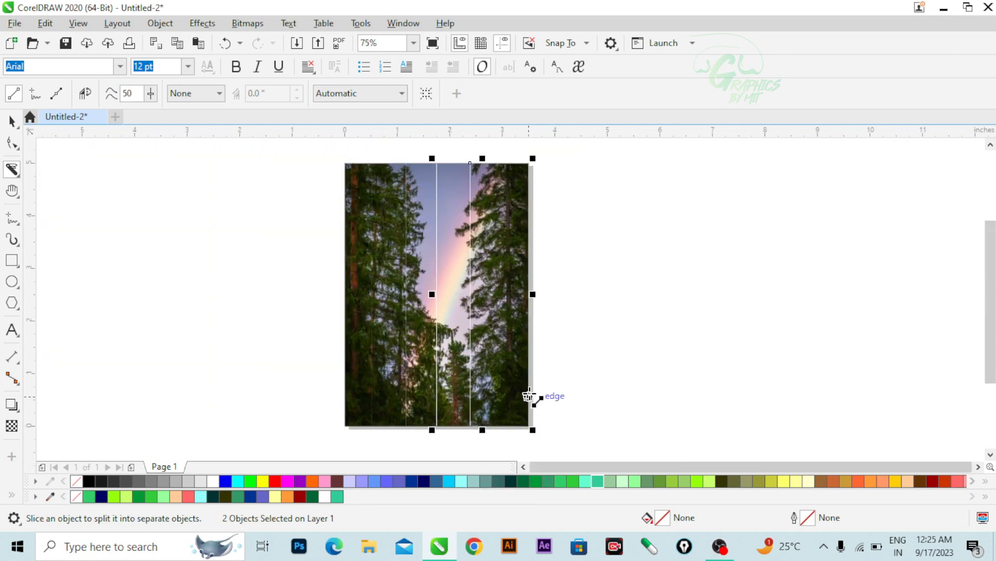
- Make a fifth full-height vertical knife cut about 3.15 in from the photo's left edge and deselect the resulting strips
scroll(498, 301, "up", 2)
left_click_drag(991, 297, 991, 245)
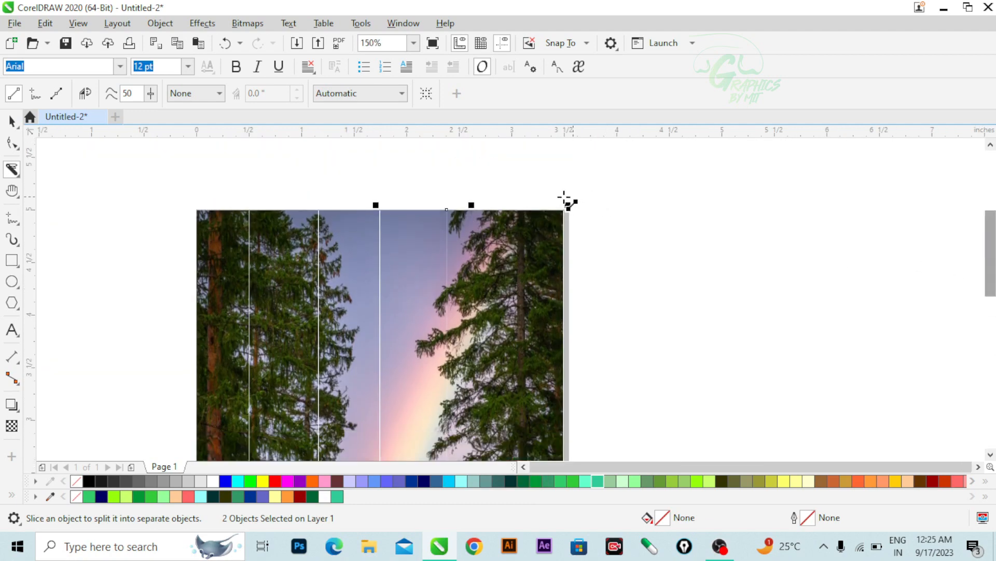
mouse_move(508, 210)
left_mouse_down()
mouse_move(503, 371)
mouse_move(515, 488)
mouse_move(534, 356)
left_mouse_up()
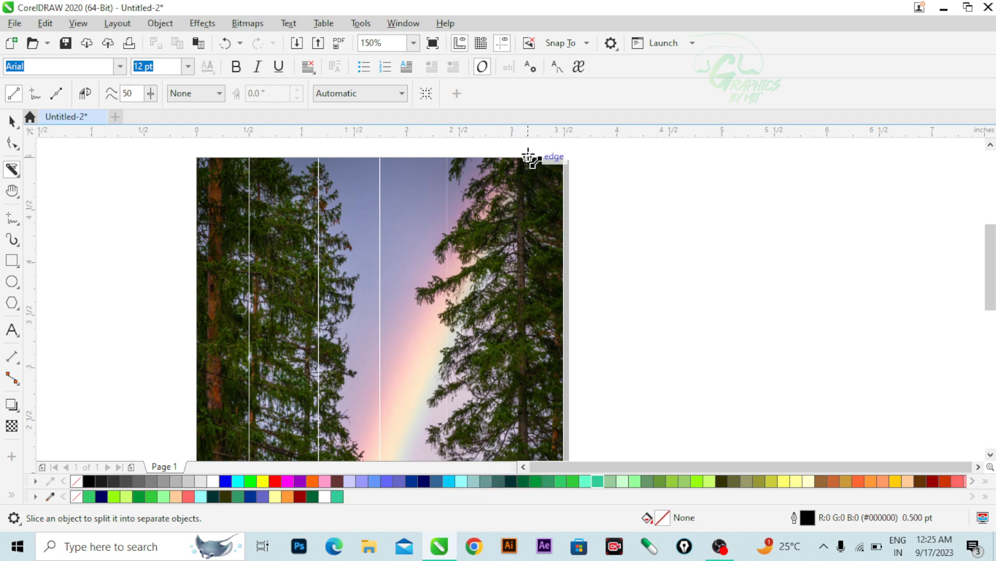
left_click_drag(528, 157, 523, 392)
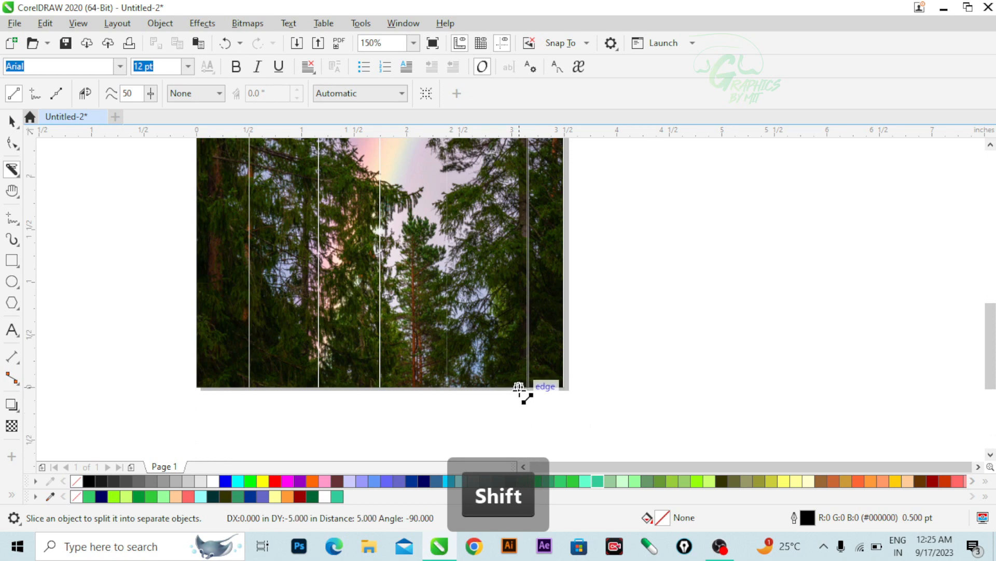
left_click_drag(523, 392, 524, 392)
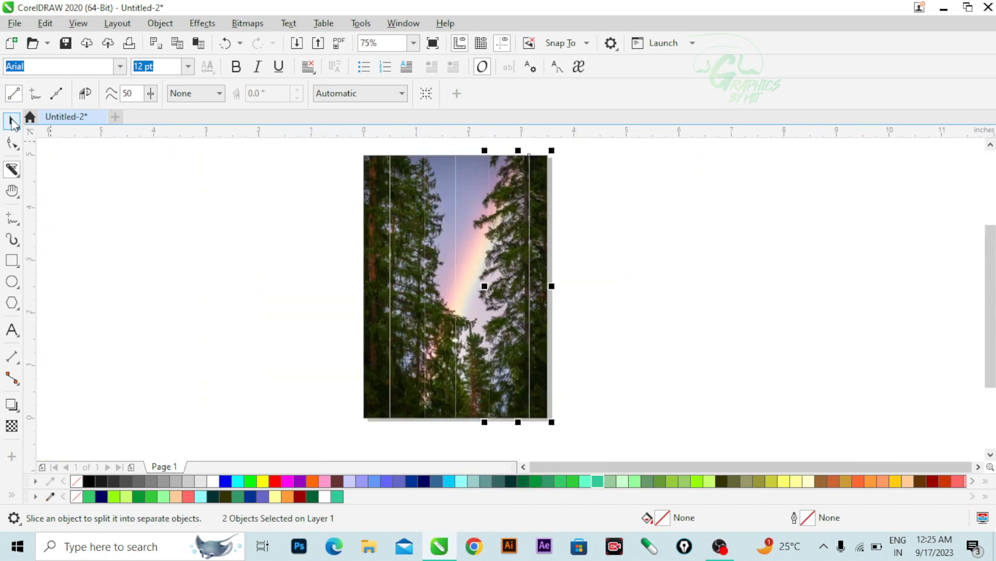
left_click(13, 122)
left_click(50, 122)
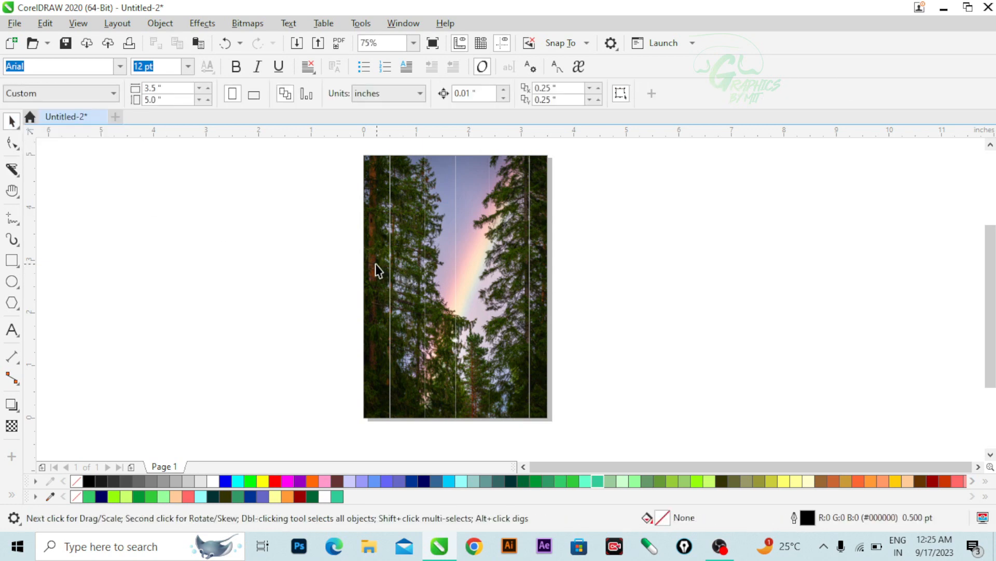
- Pull the cut photo strips out of place to the left, one after another
left_click_drag(378, 270, 314, 270)
left_click_drag(408, 265, 342, 265)
left_click_drag(441, 260, 405, 256)
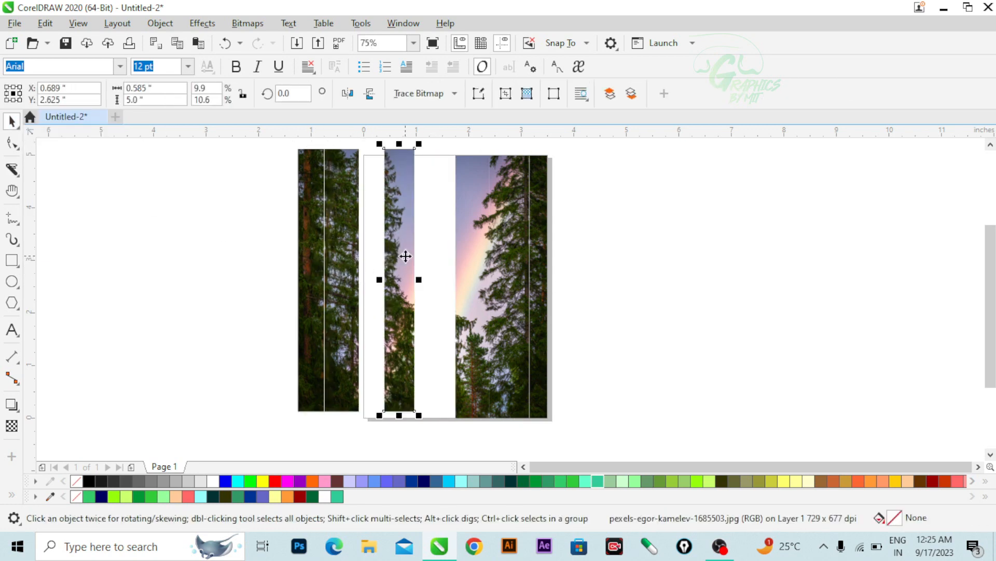
mouse_move(466, 257)
left_mouse_down()
mouse_move(425, 258)
mouse_move(469, 257)
left_mouse_up()
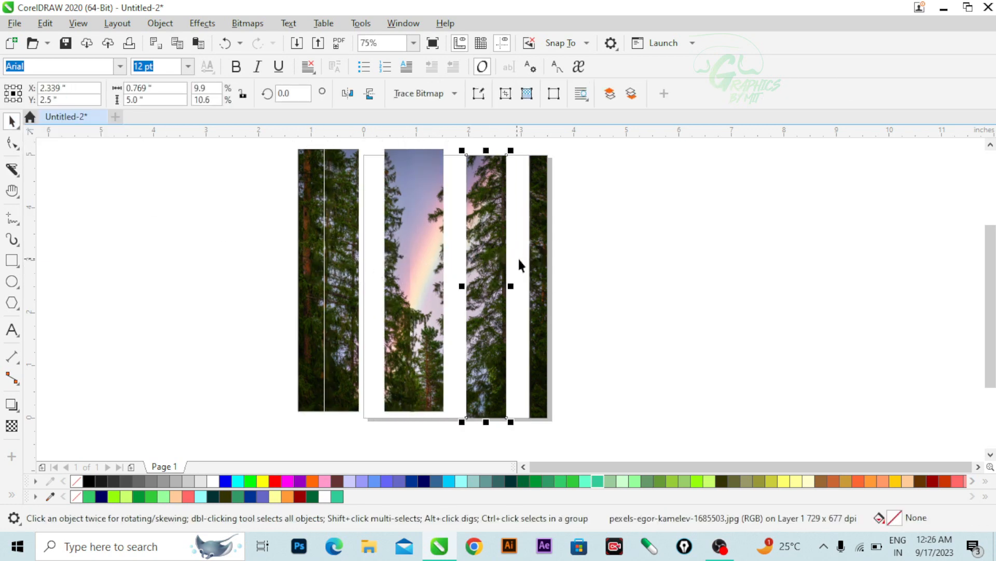
left_click(540, 265)
- Undo all the strip moves and clear the selection
key("ctrl+z")
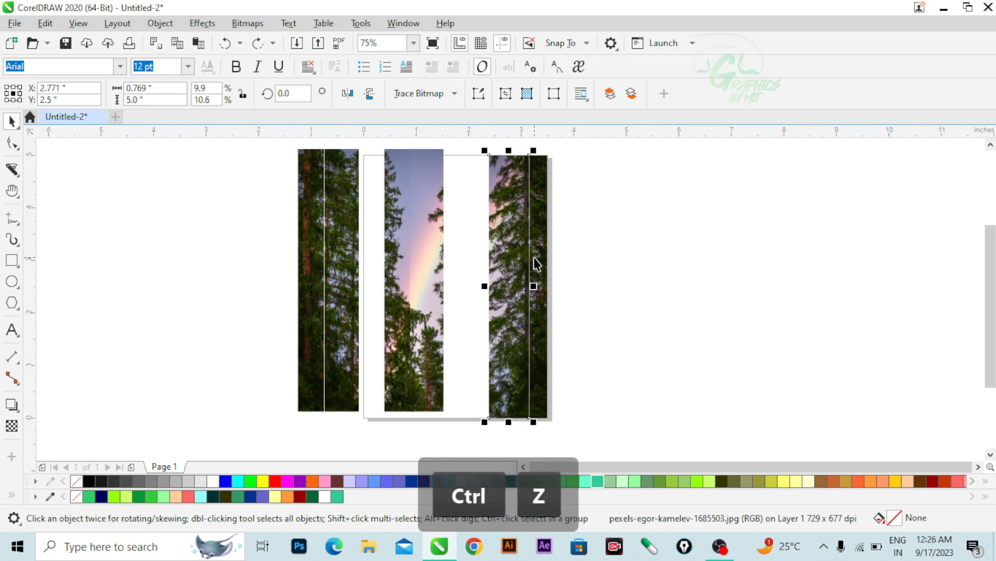
key("ctrl+z")
key("ctrl+z")
key("ctrl+z")
key("ctrl+z")
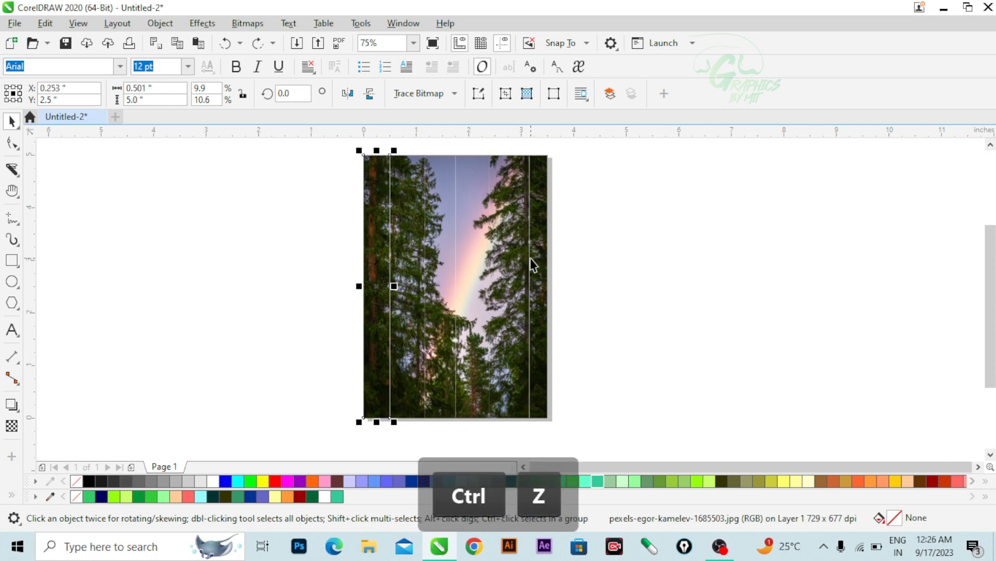
left_click(316, 152)
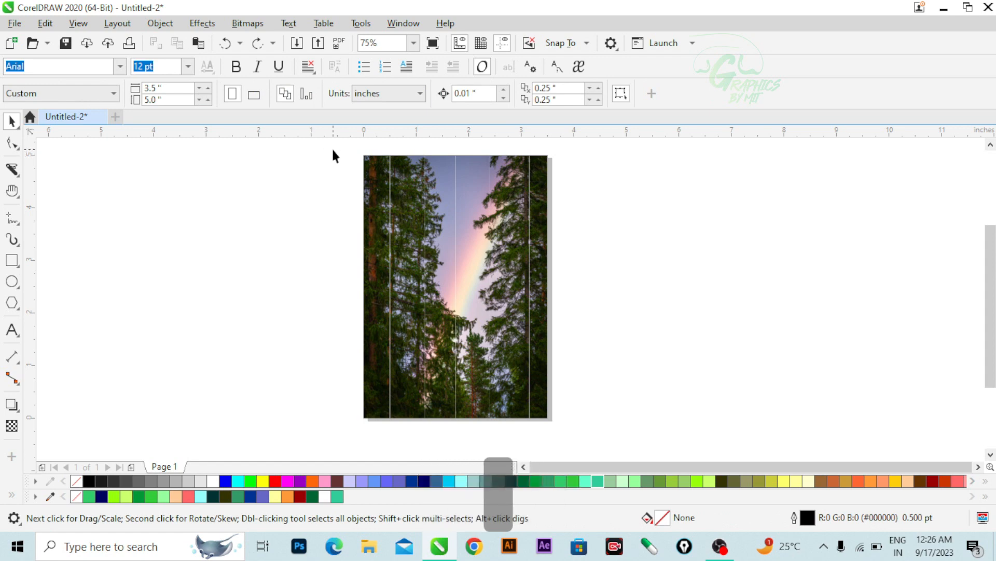
- Draw a square about 1.33 in wide in the empty area to the right of the photo
left_click(12, 172)
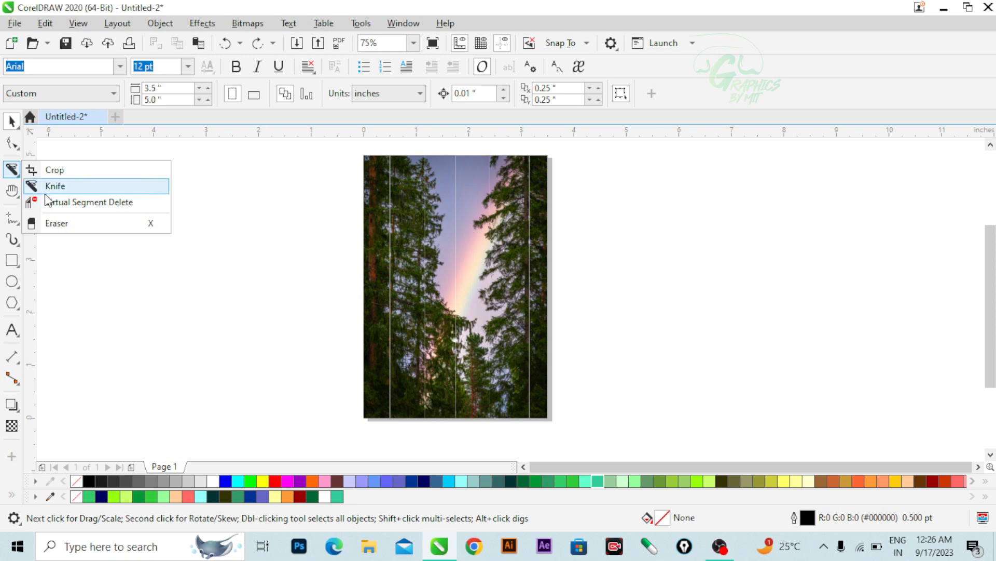
left_click(11, 121)
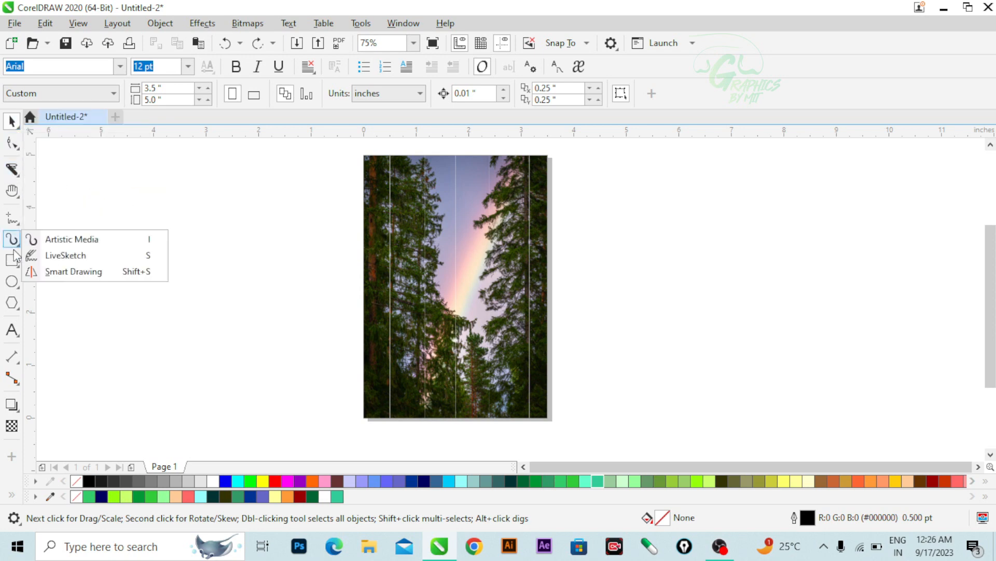
mouse_move(12, 260)
left_click(47, 258)
mouse_move(629, 228)
left_mouse_down()
mouse_move(660, 302)
mouse_move(653, 297)
left_mouse_up()
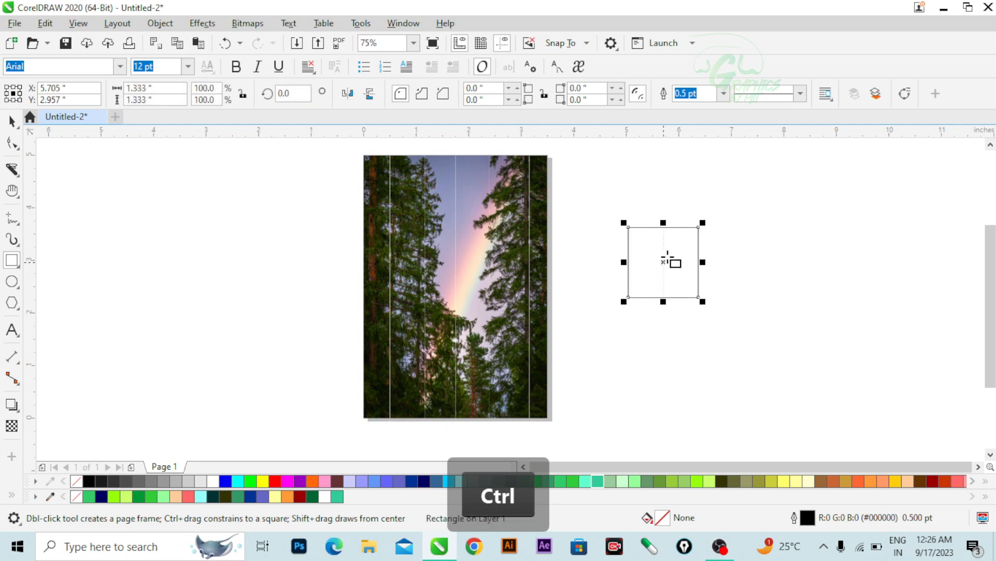
- Rotate the square to 315° so it stands as a diamond and fill it with bright green (#99FF00)
left_click(664, 262)
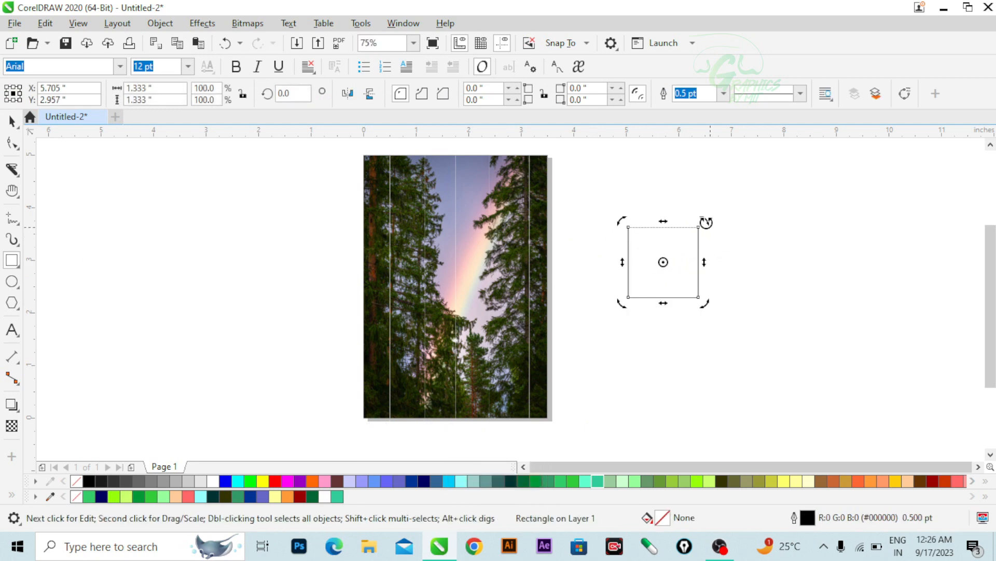
left_click_drag(704, 222, 725, 266)
left_click(697, 485)
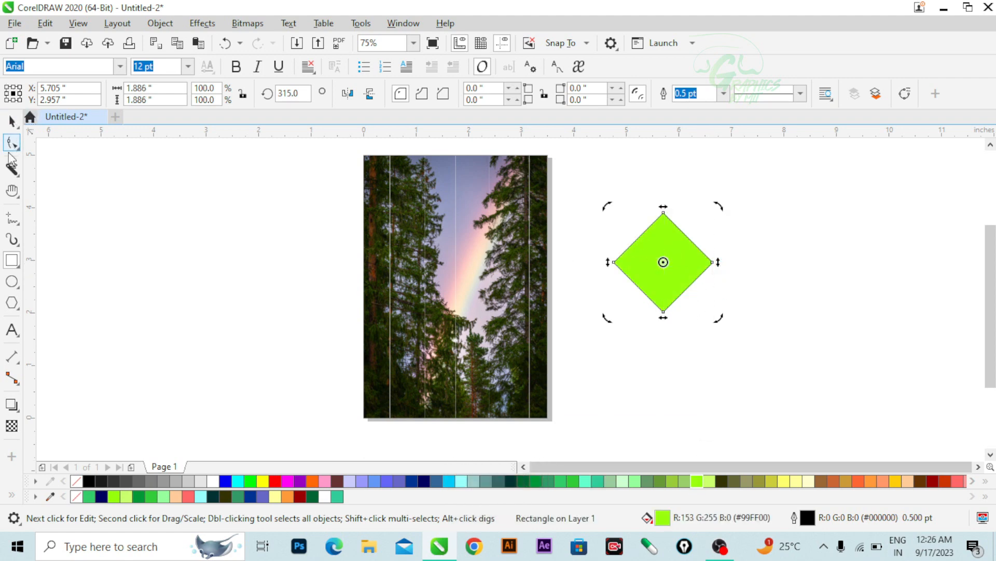
- Cut the green diamond vertically from its top corner to its bottom corner with the Knife tool and deselect the halves
left_click(9, 175)
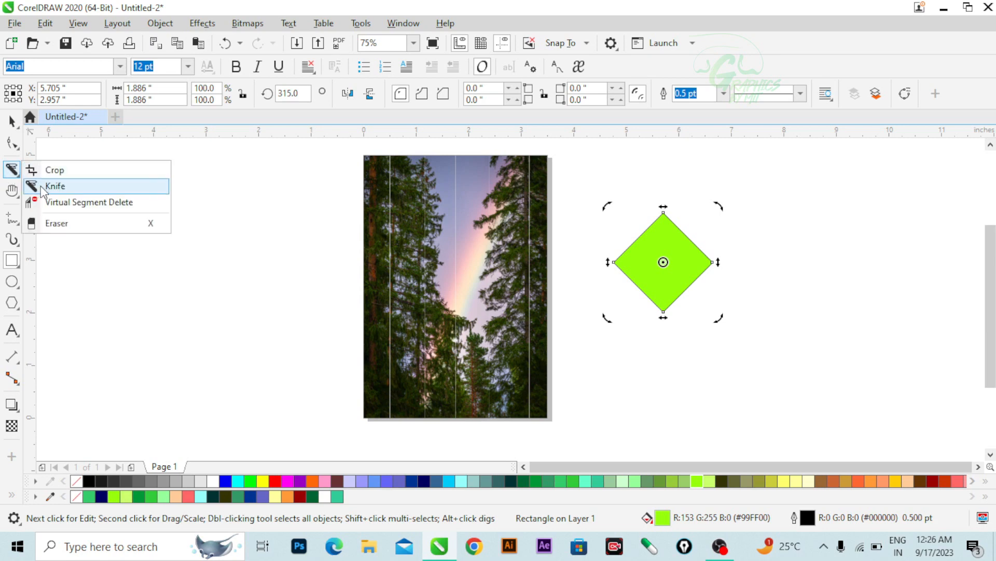
left_click(43, 189)
scroll(726, 264, "up", 2)
scroll(701, 217, "up", 1)
scroll(623, 238, "down", 1)
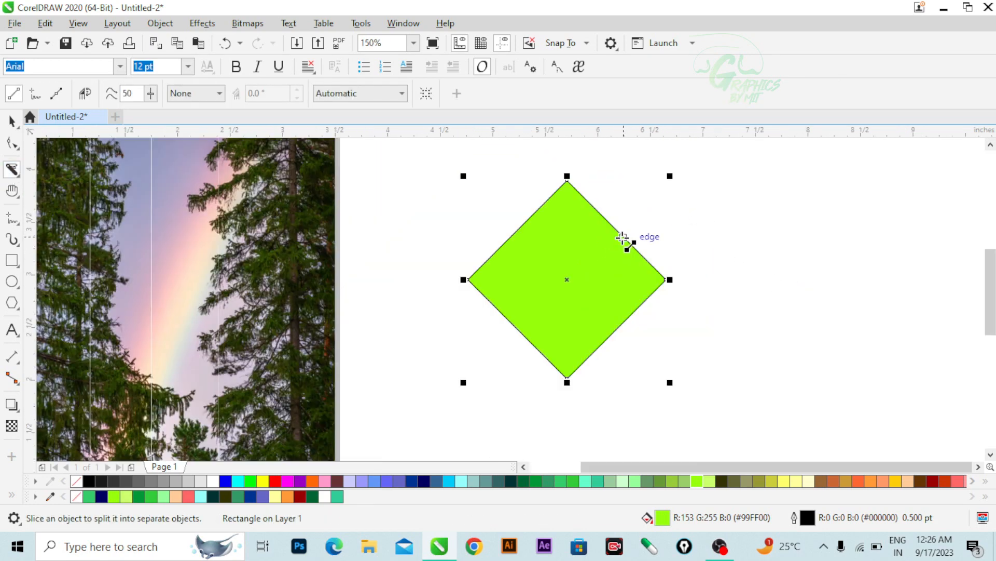
left_click(568, 179)
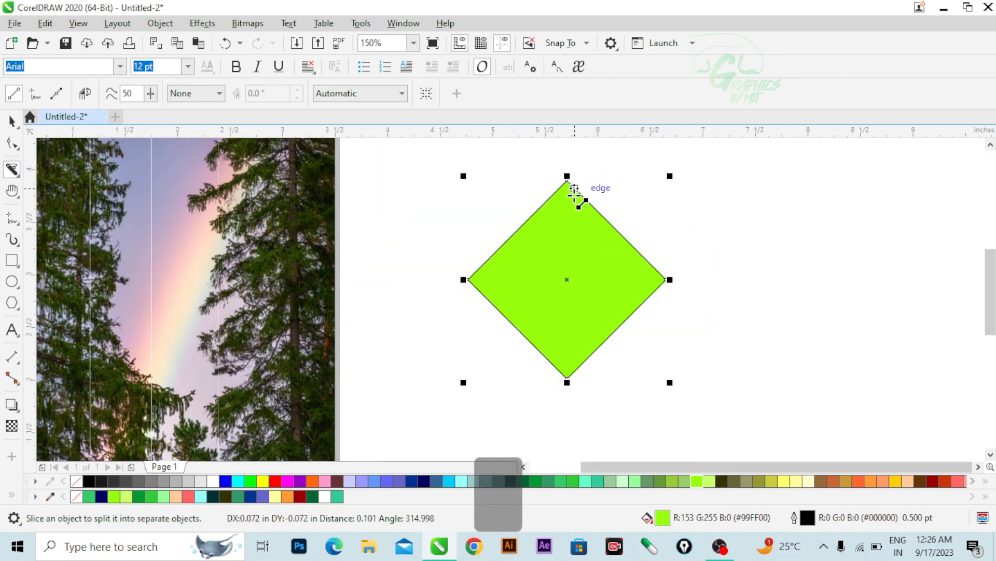
left_click(567, 379)
scroll(569, 373, "up", 1)
scroll(571, 363, "down", 1)
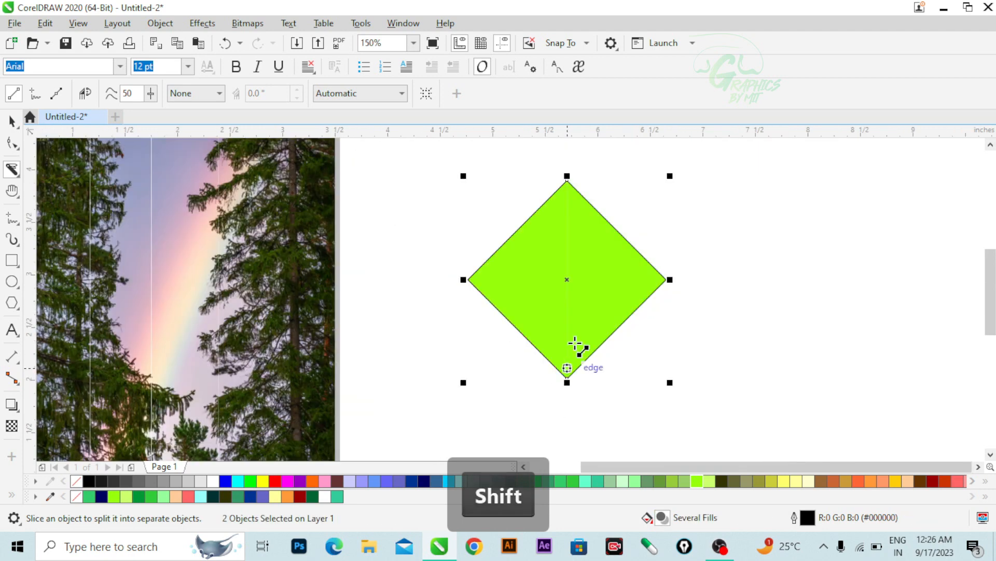
scroll(575, 343, "up", 1)
key("space")
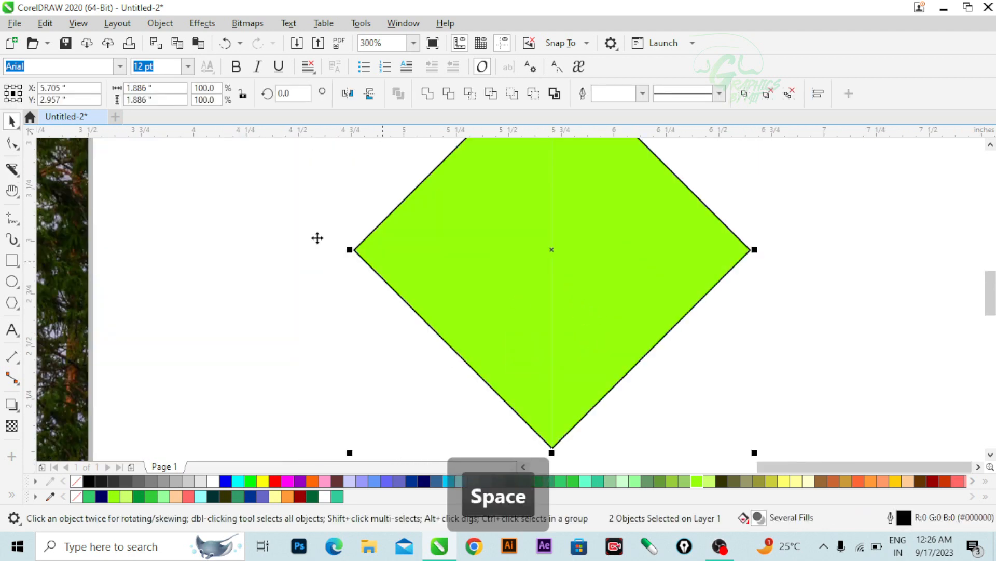
left_click(17, 126)
left_click(44, 123)
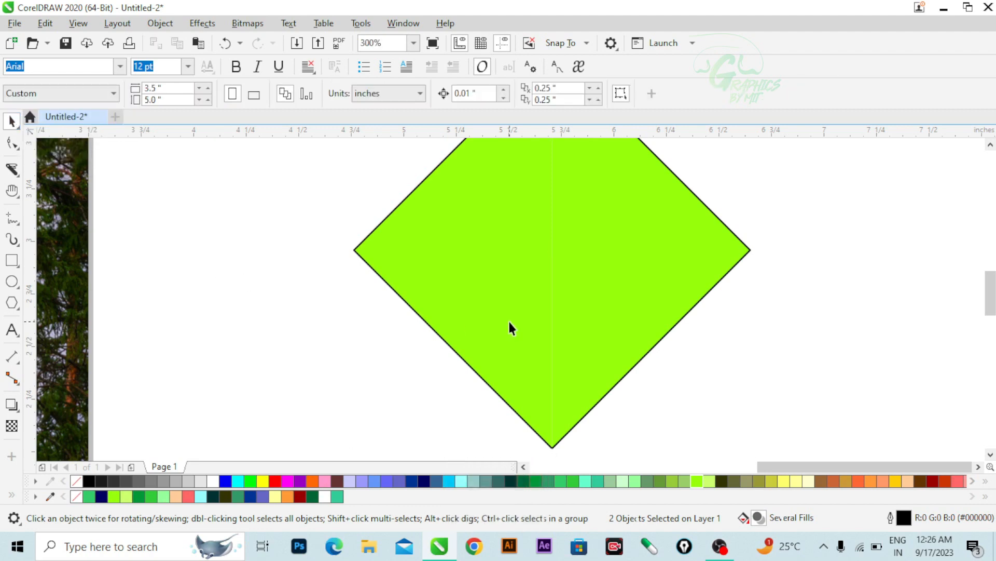
scroll(561, 387, "up", 1)
scroll(561, 438, "down", 2)
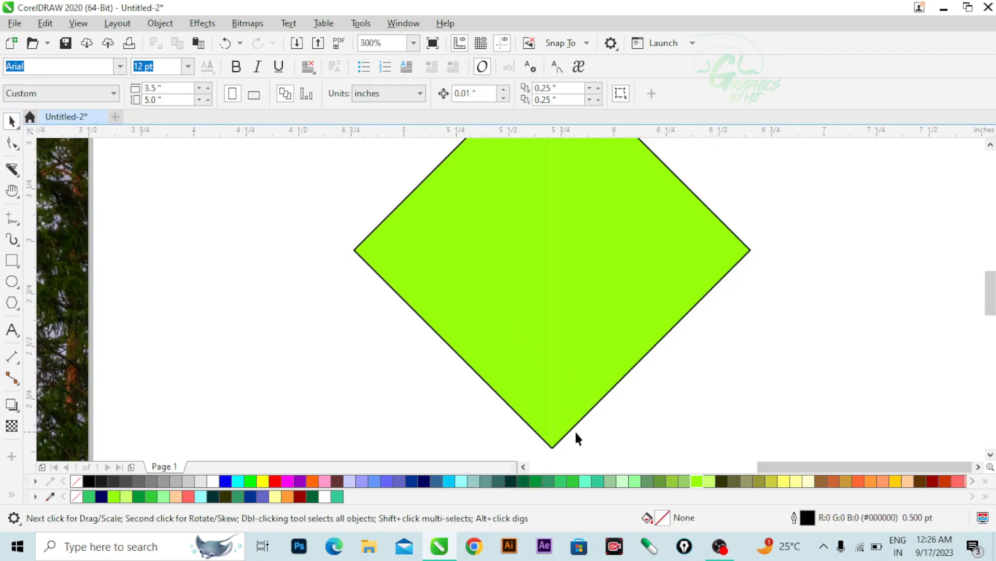
- Move the right half of the green diamond about 0.22 in away from the left half
left_click(572, 426)
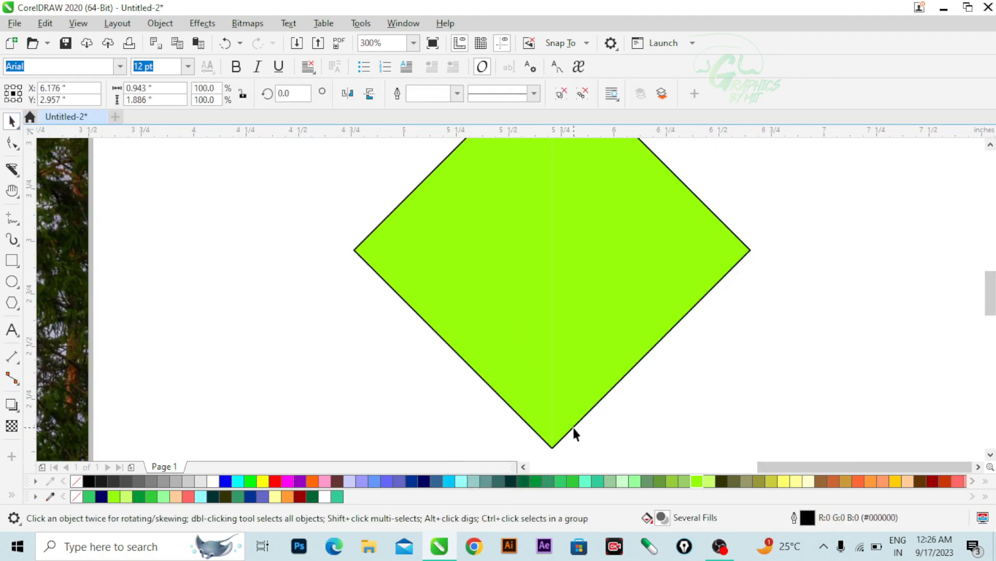
left_click_drag(574, 428, 626, 434)
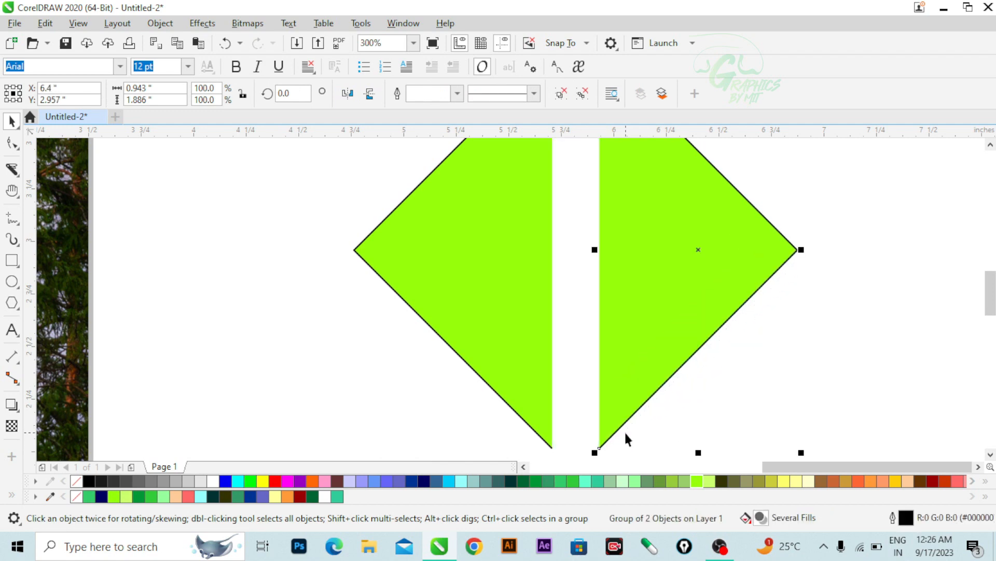
scroll(565, 347, "down", 2)
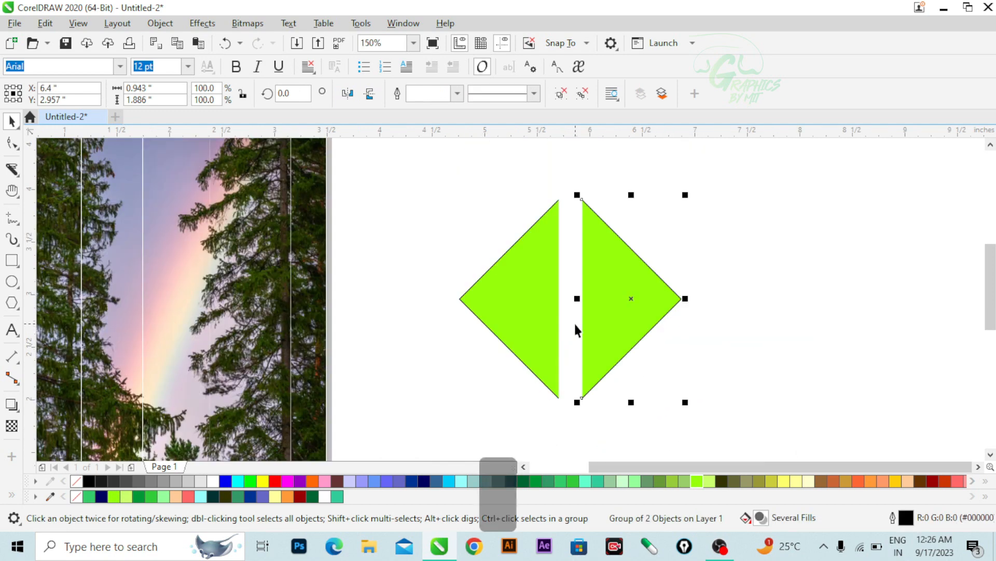
- Undo the right half's move and the diamond's vertical knife cut
key("ctrl+z")
key("ctrl+z")
scroll(554, 305, "up", 2)
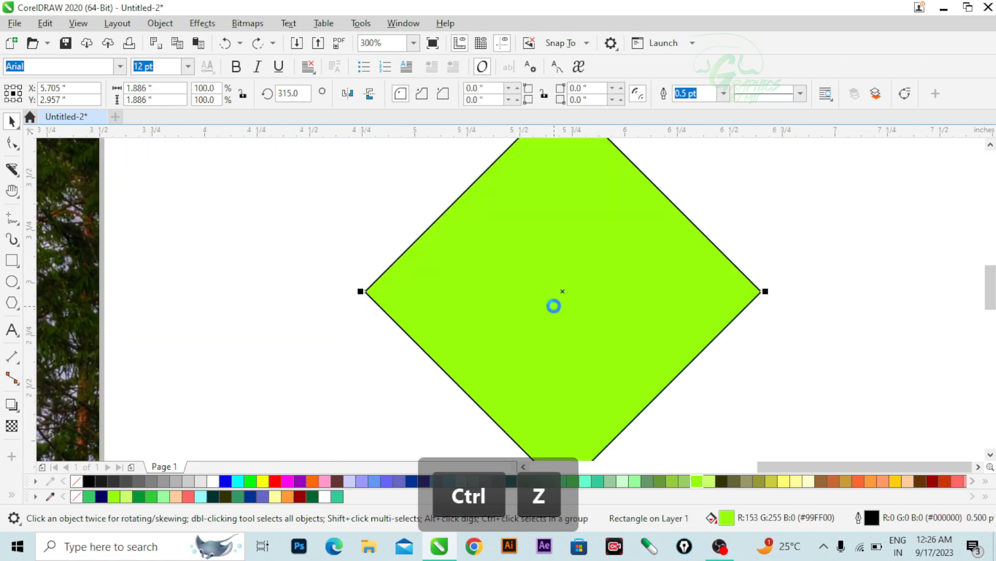
scroll(557, 332, "down", 2)
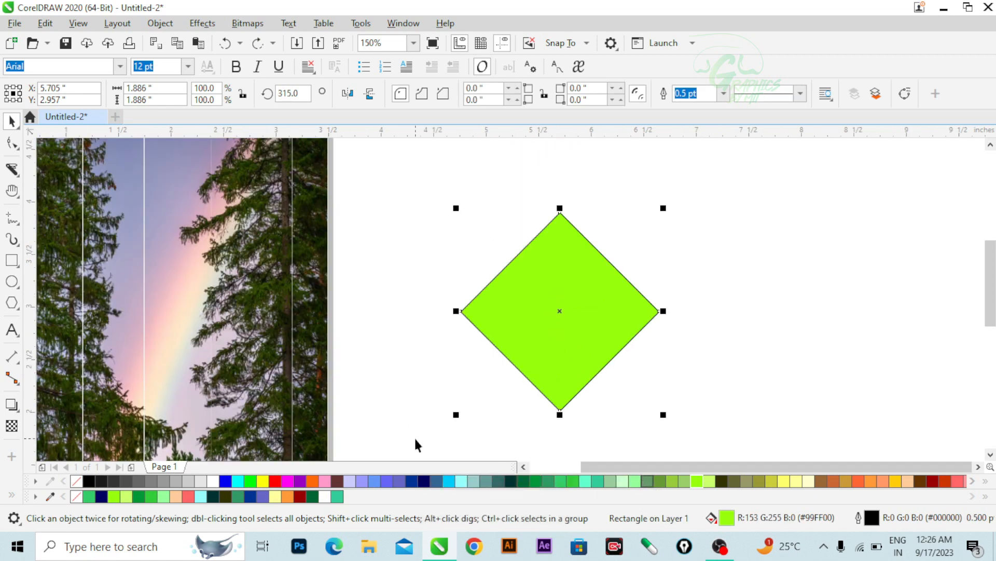
- Fill the diamond with white and knife-cut it straight from its top corner to its bottom corner
left_click(213, 481)
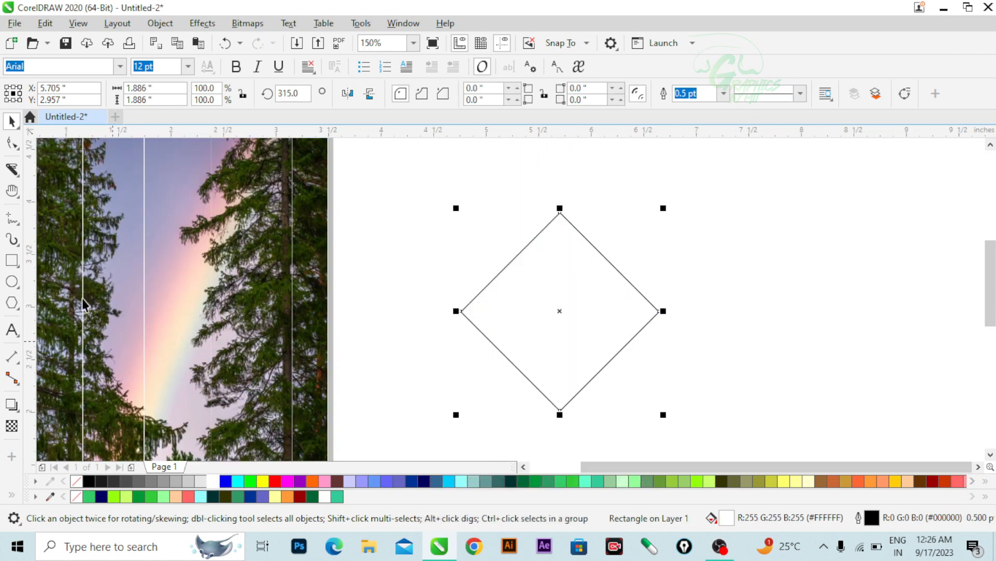
left_click(13, 170)
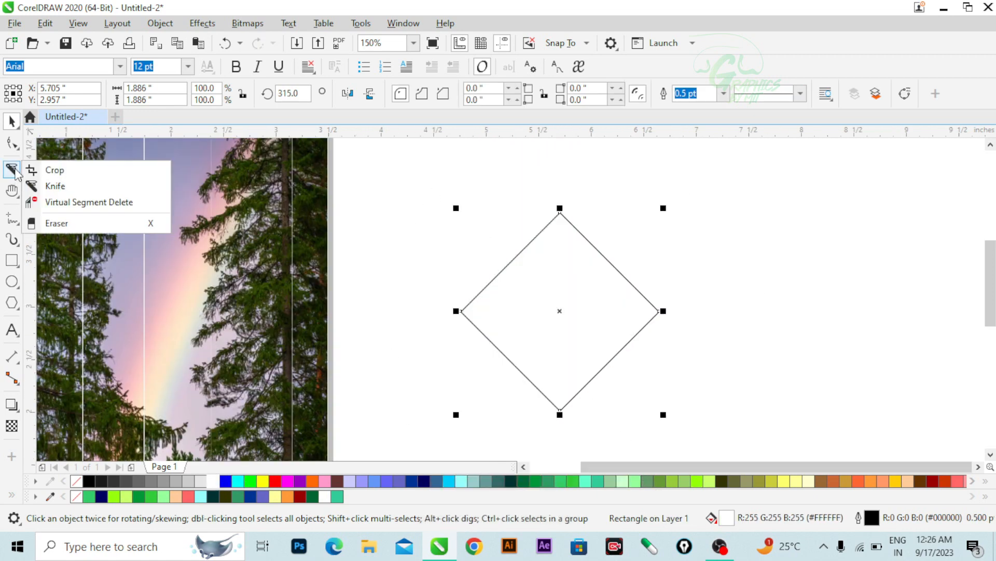
left_click(56, 186)
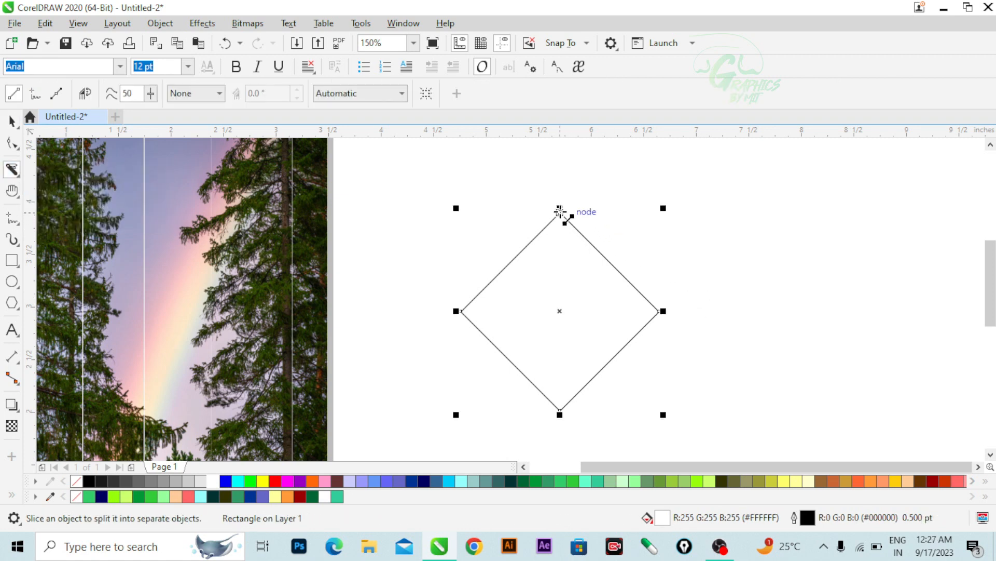
left_click_drag(559, 210, 560, 414)
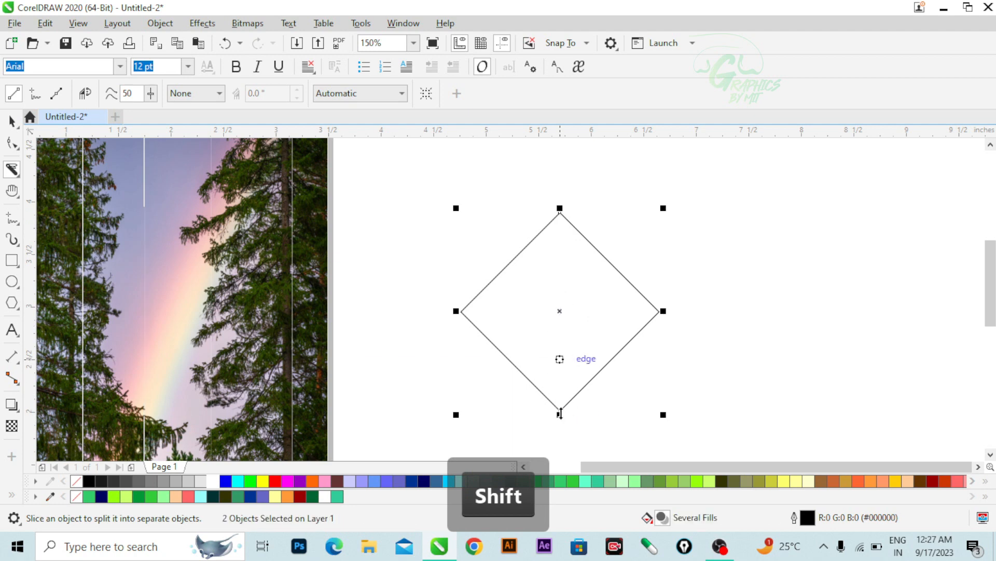
scroll(566, 358, "up", 3)
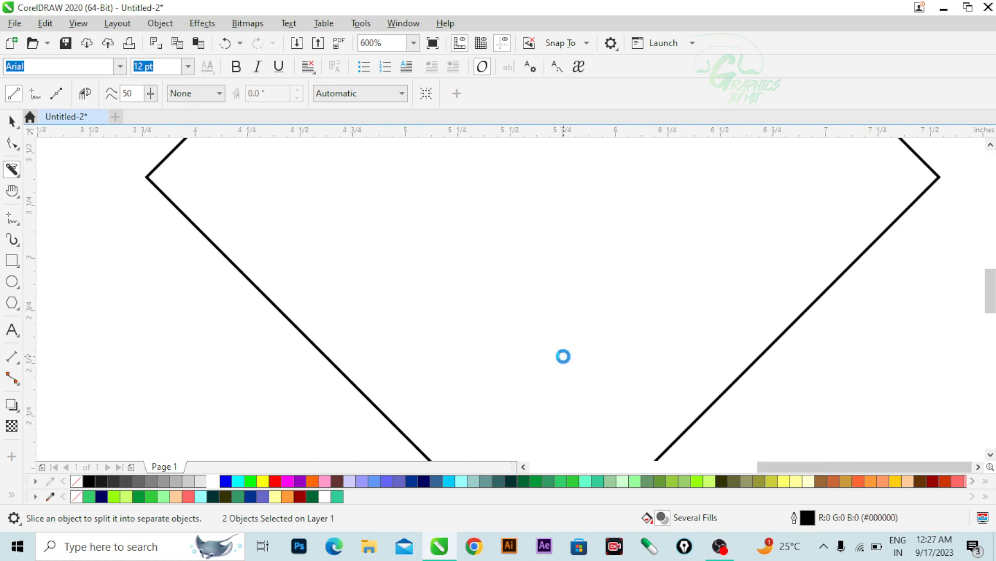
scroll(565, 357, "down", 3)
key("space")
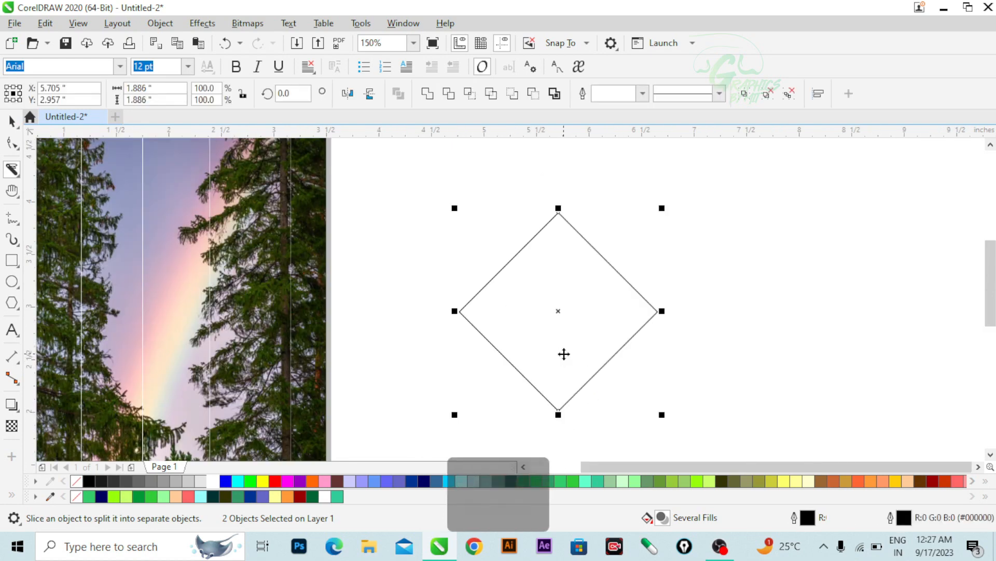
- Move the diamond's right half aside, filling it with Martian Green (#99CC33) and the left half with darker green (#669933)
left_click(666, 401)
left_click_drag(657, 315, 702, 318)
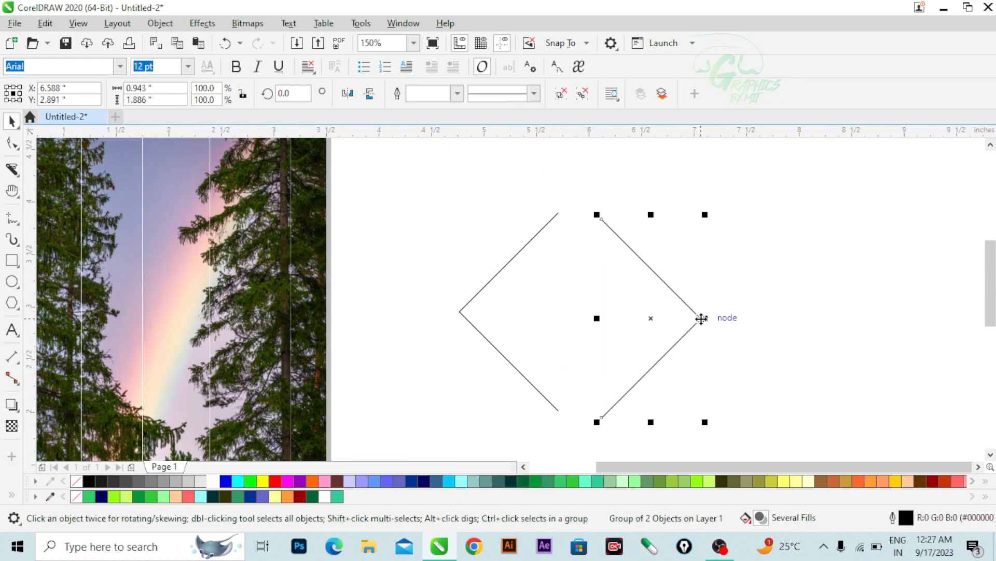
left_click(674, 481)
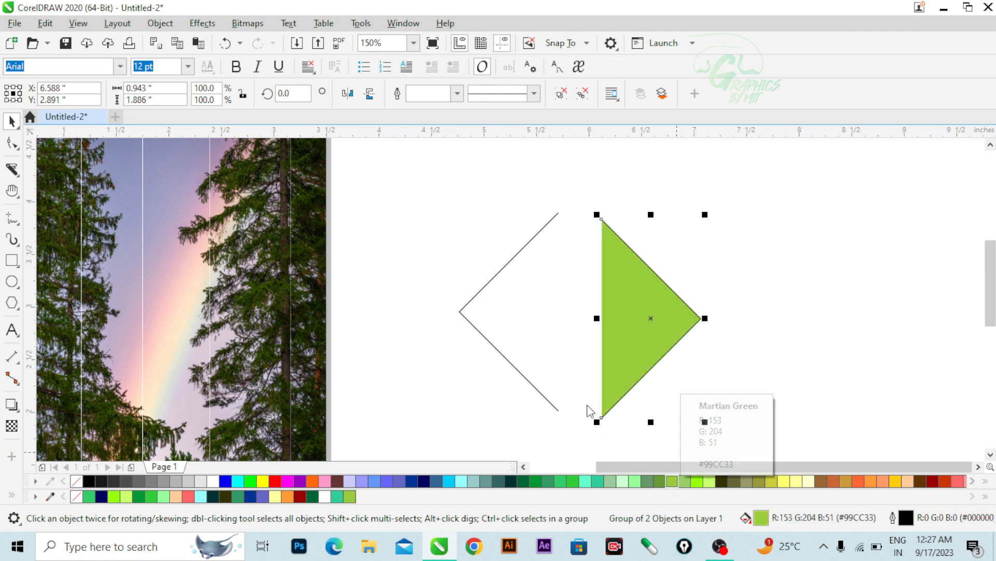
left_click(520, 373)
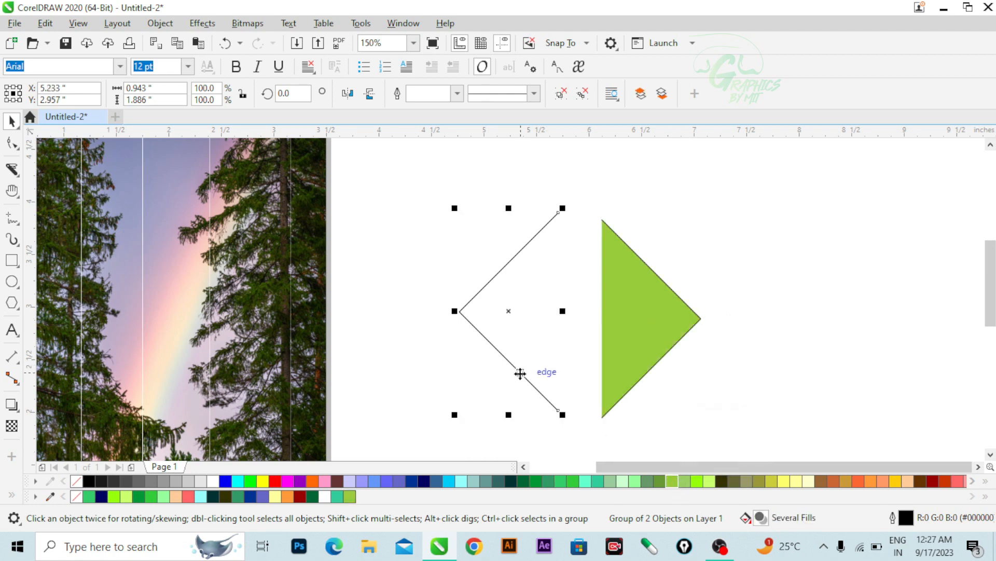
left_click(658, 480)
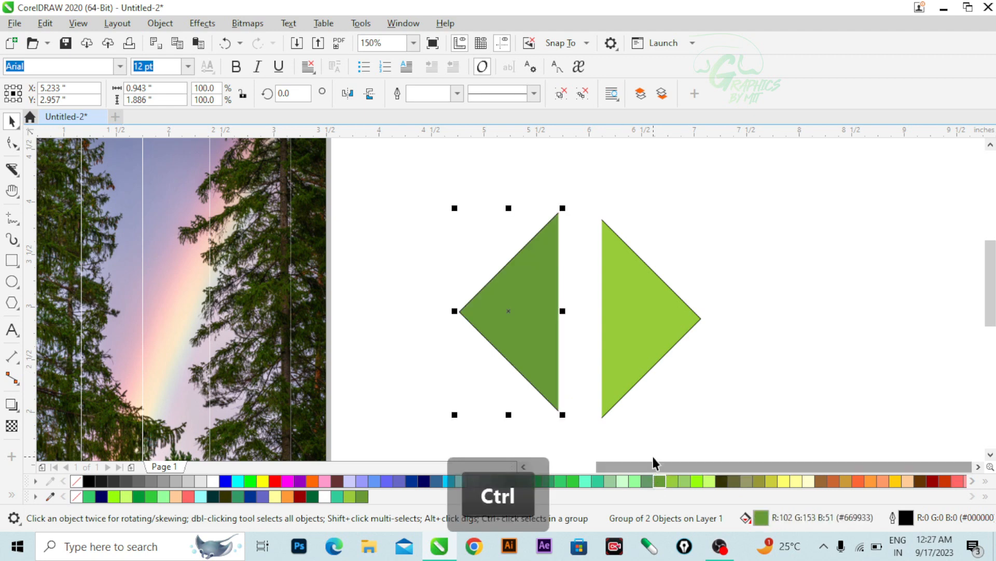
- Move the light green right half back against the dark green left half so their cut edges meet exactly
left_click_drag(632, 335, 605, 314)
scroll(602, 311, "up", 4)
scroll(590, 303, "down", 4)
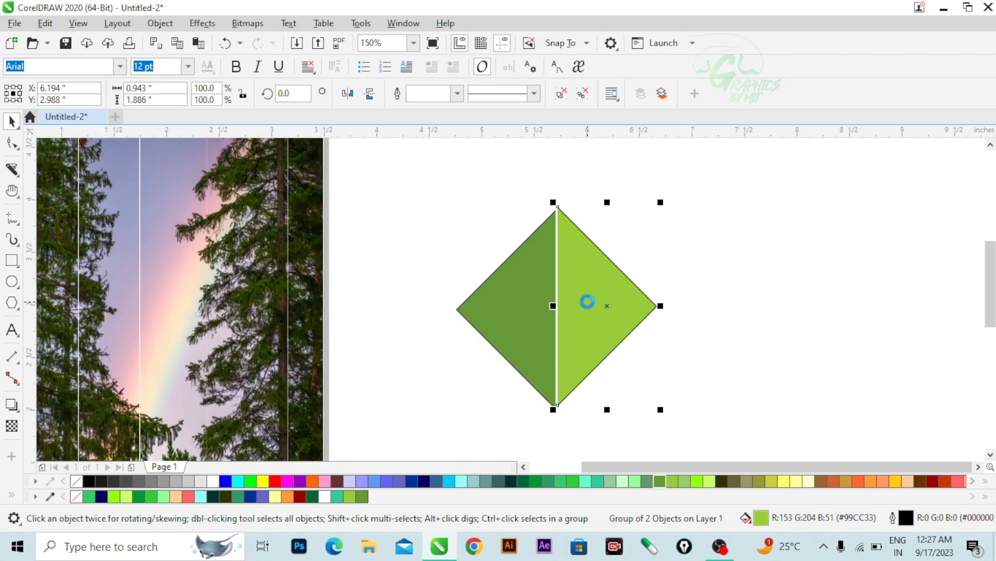
scroll(596, 297, "up", 2)
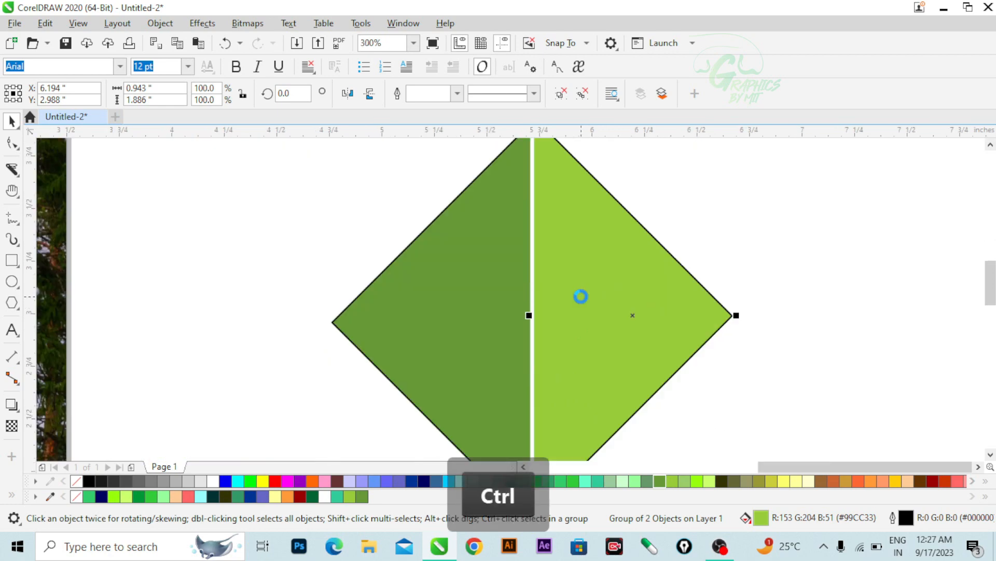
scroll(579, 296, "down", 2)
left_click_drag(574, 290, 569, 289)
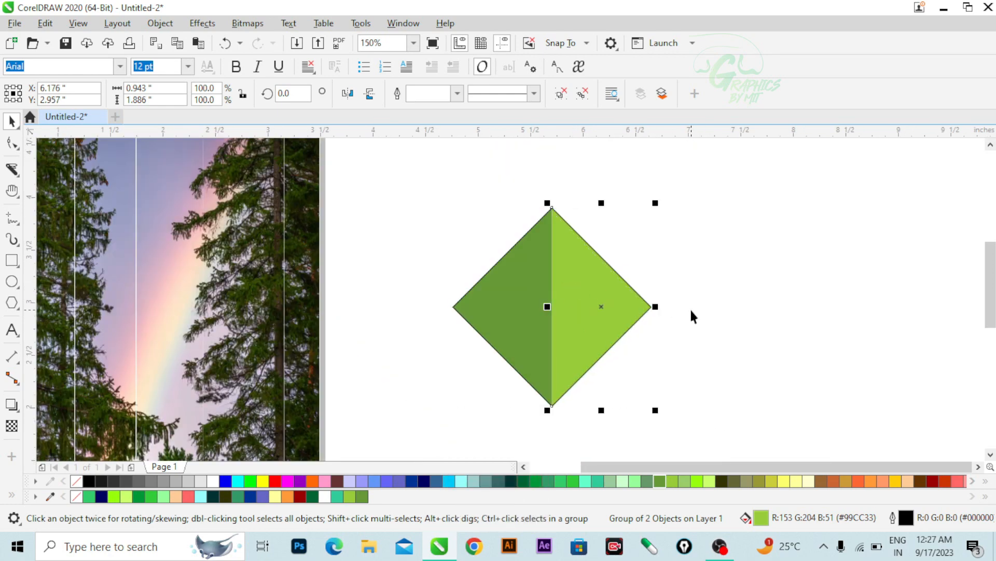
left_click(690, 307)
scroll(540, 215, "up", 2)
scroll(526, 214, "down", 2)
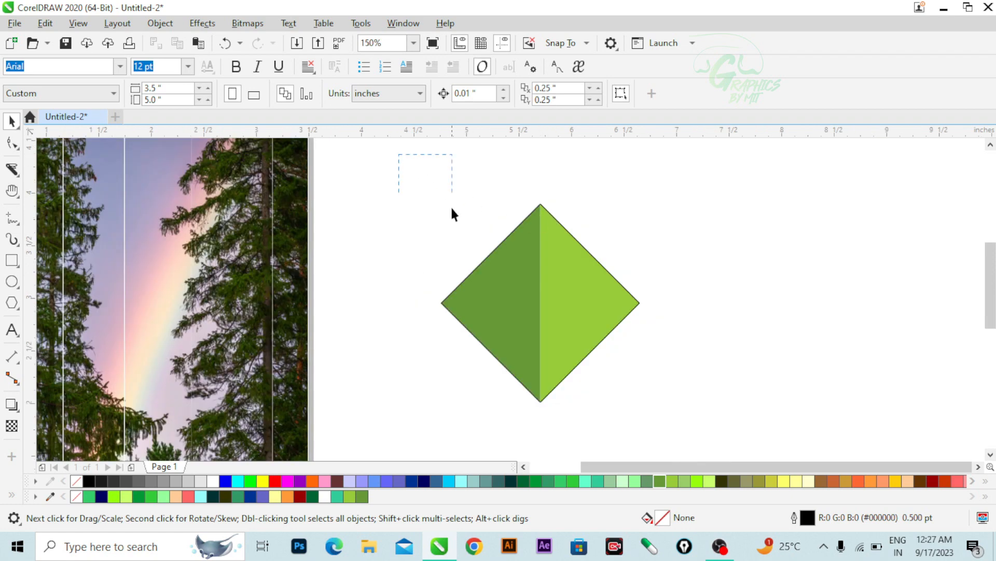
left_click_drag(452, 208, 664, 414)
left_click_drag(545, 279, 560, 259)
left_click(589, 284)
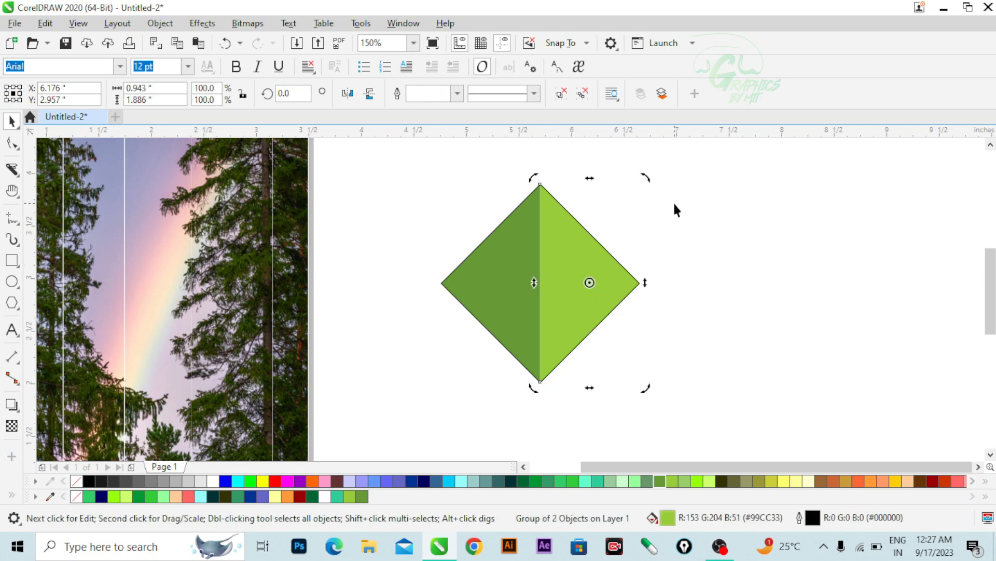
left_click(529, 237)
left_click(586, 242)
left_click_drag(418, 158, 434, 179)
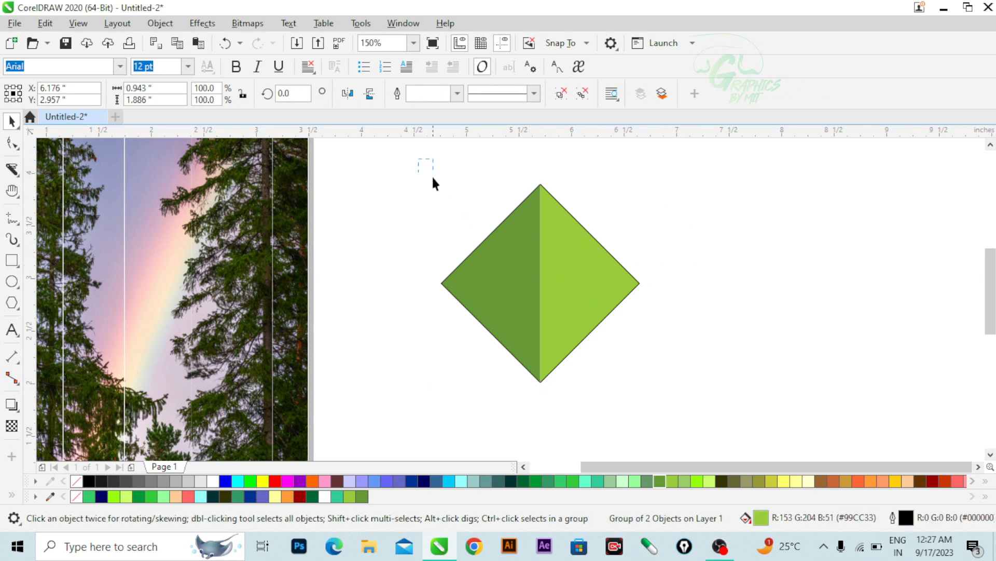
left_click_drag(669, 414, 669, 414)
scroll(493, 201, "up", 2)
scroll(520, 222, "down", 3)
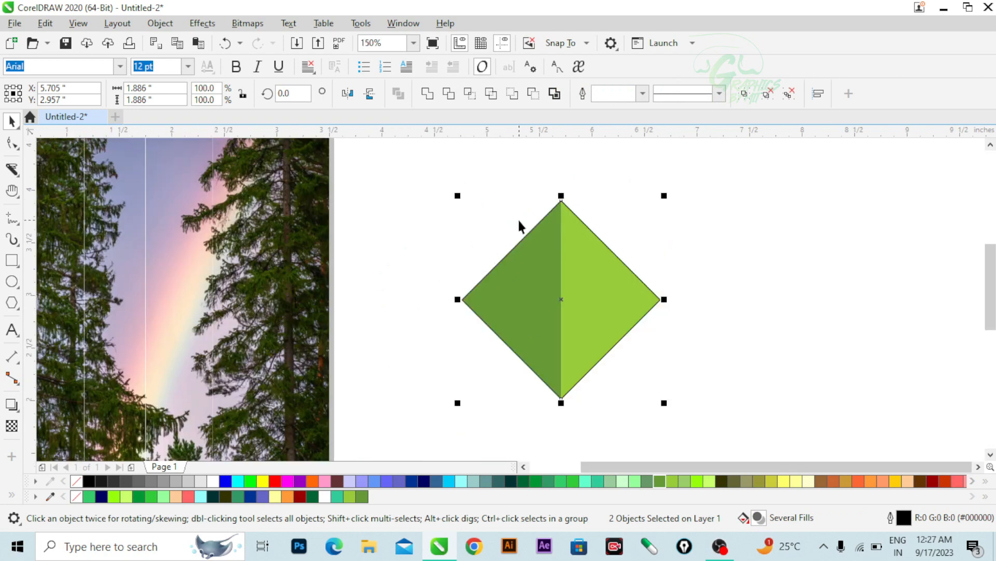
key("Delete")
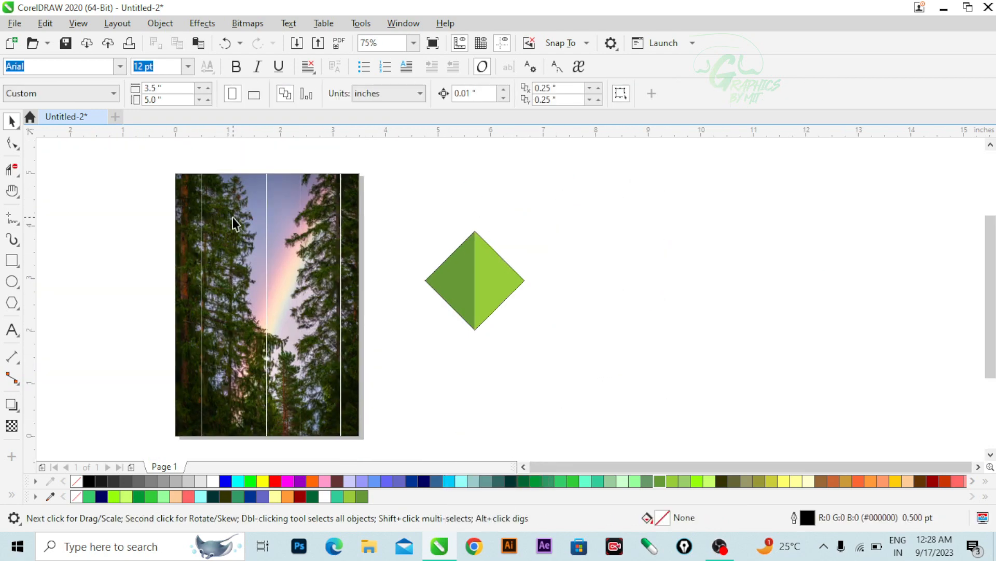
- Draw five overlapping unfilled squares and rectangles beside the diamond, narrowing the last one to a 1.134-inch square
left_click(12, 172)
left_click(83, 203)
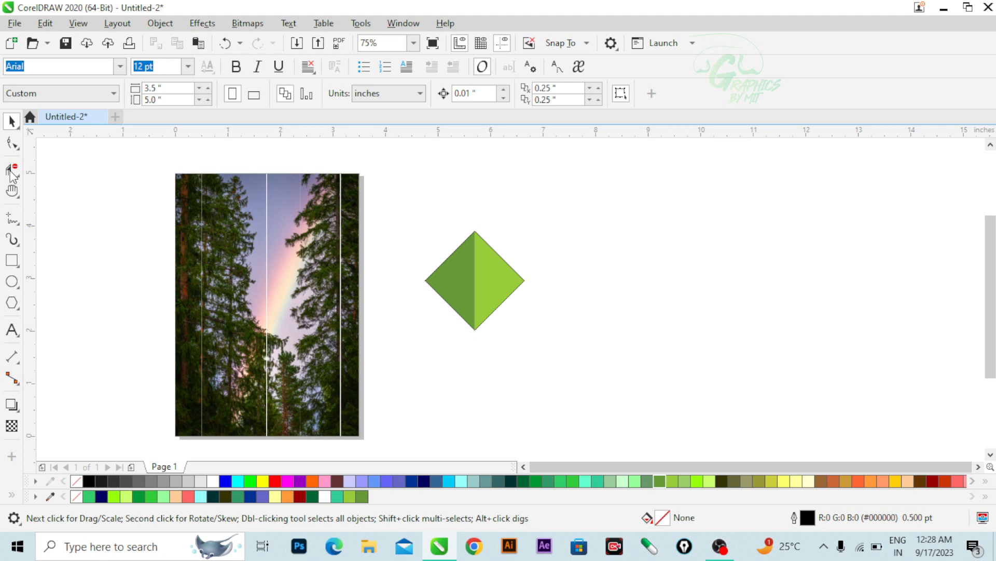
left_click(11, 259)
left_click_drag(582, 245, 679, 387)
left_click_drag(625, 264, 667, 326)
left_click_drag(656, 191, 711, 283)
left_click_drag(582, 192, 672, 251)
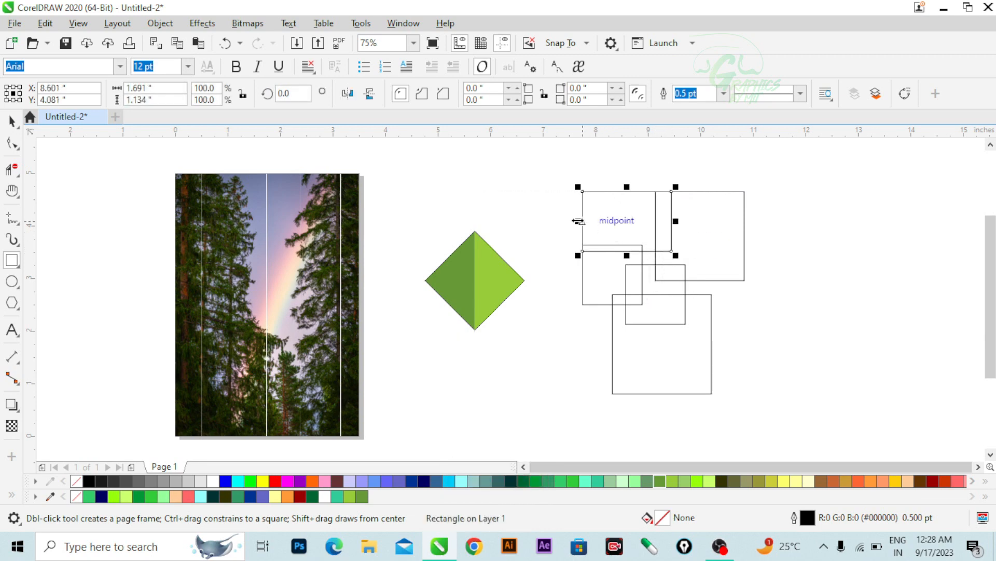
left_click_drag(578, 221, 611, 221)
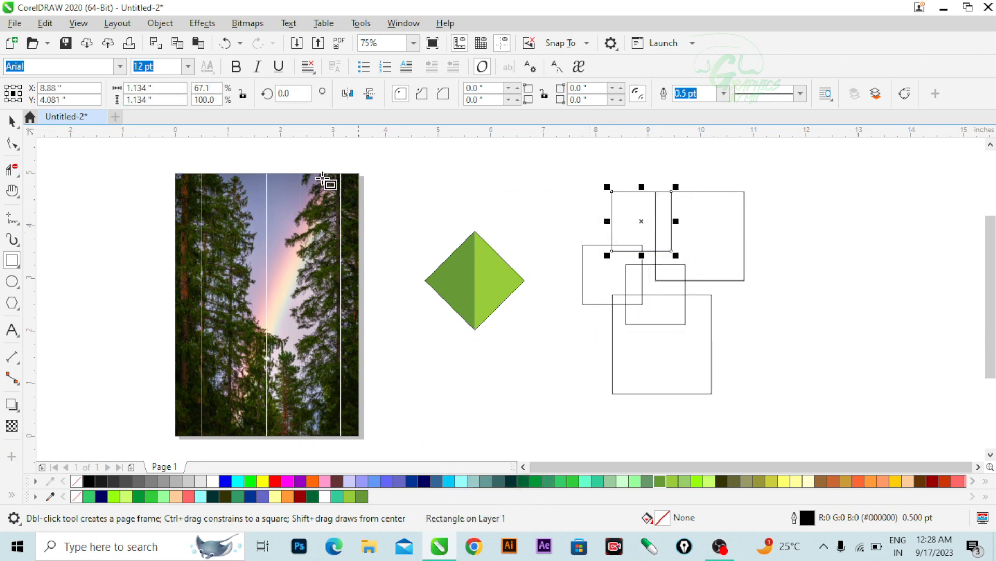
- Use Virtual Segment Delete to remove the vertical segments where the two uppermost rectangles overlap
left_click(14, 173)
left_click(105, 200)
scroll(653, 205, "up", 4)
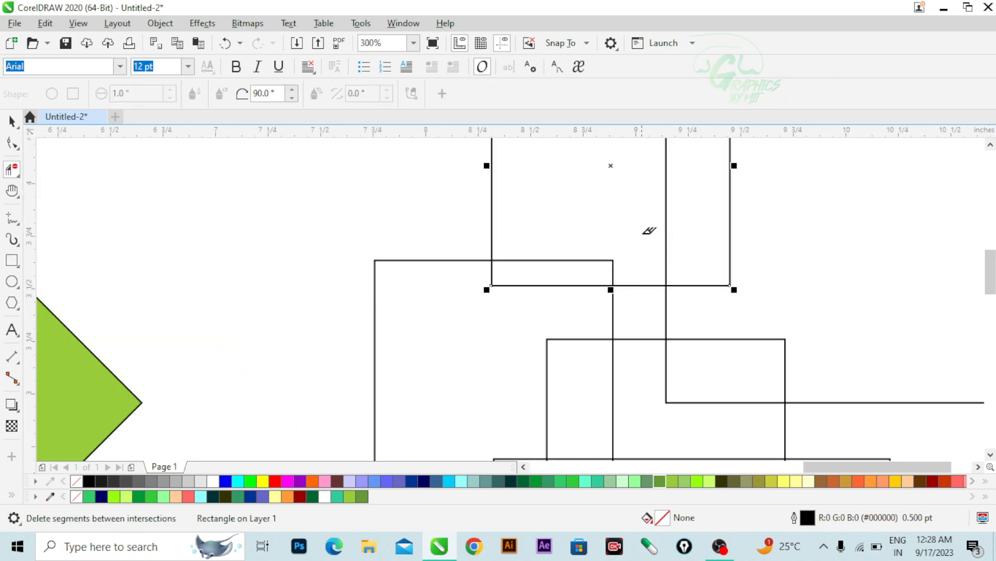
scroll(649, 230, "down", 2)
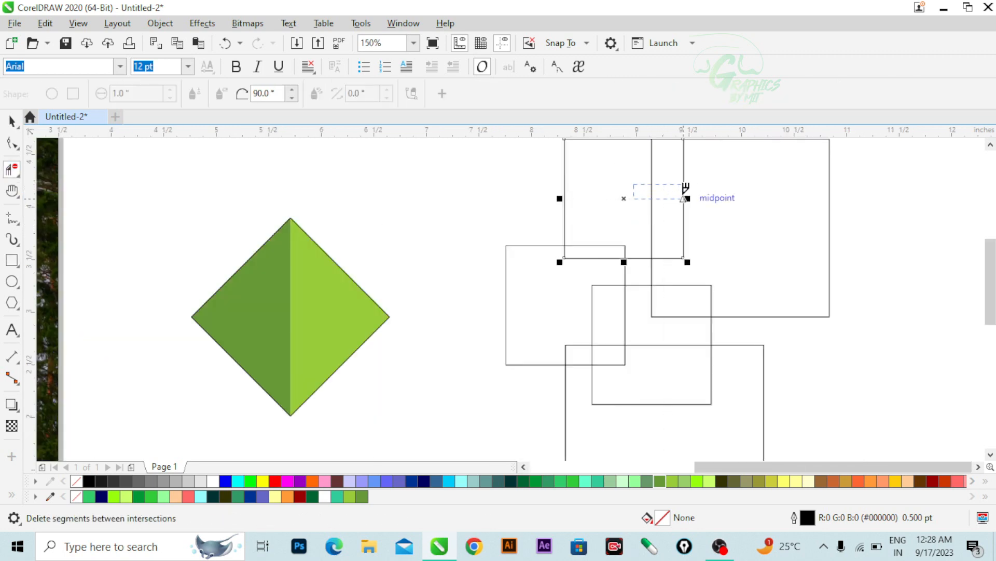
left_click(685, 195)
scroll(667, 223, "down", 2)
scroll(667, 226, "up", 2)
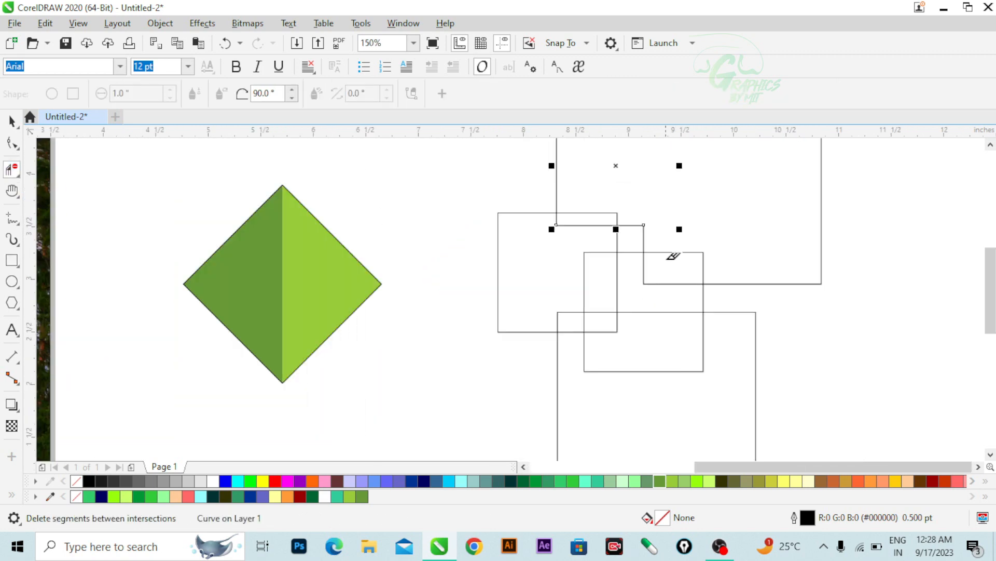
- Delete the remaining inner segments between the overlapping rectangles, leaving only their combined outer outline
scroll(655, 222, "down", 2)
scroll(645, 244, "up", 2)
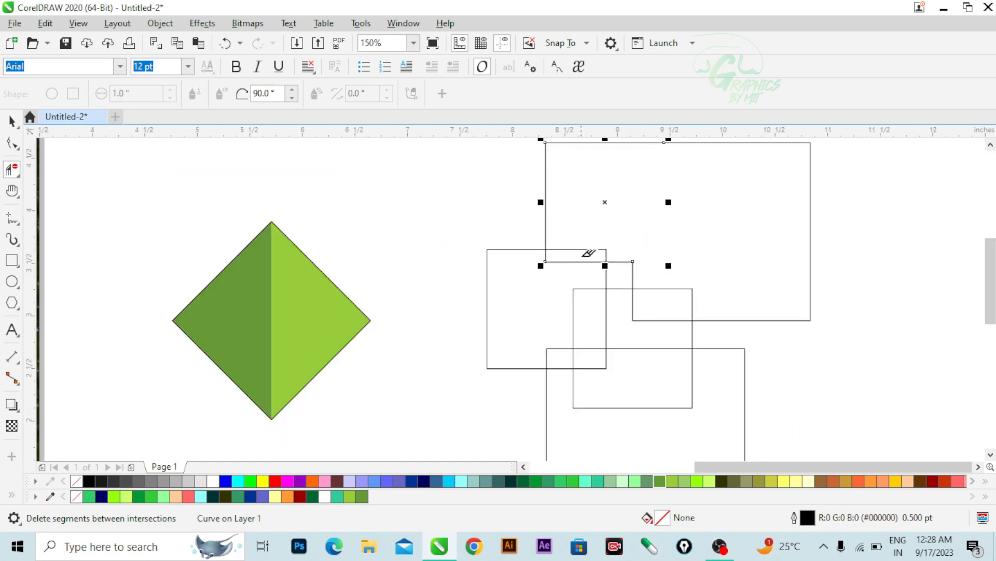
left_click(577, 262)
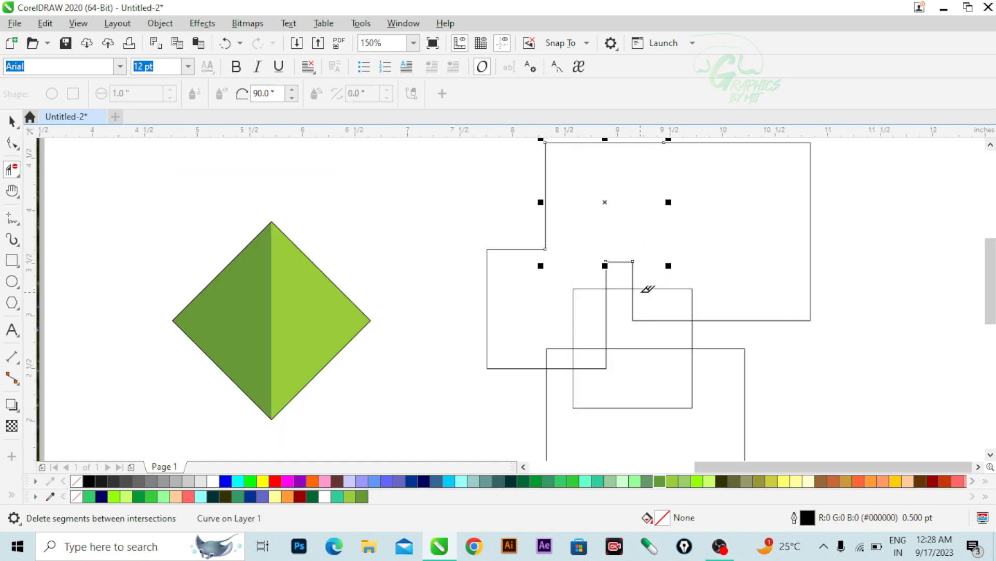
left_click_drag(589, 234, 651, 339)
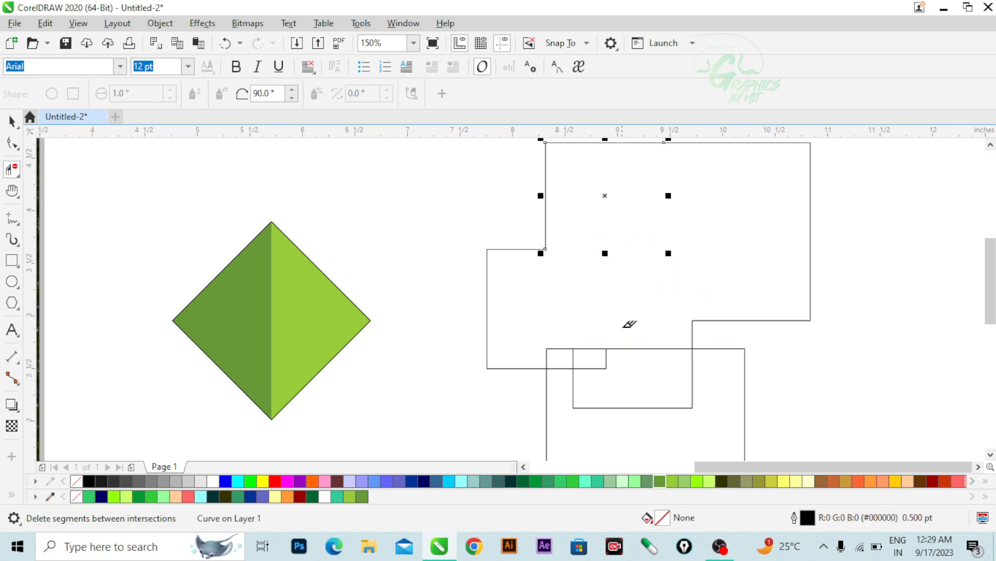
left_click_drag(559, 333, 615, 398)
scroll(611, 332, "down", 1)
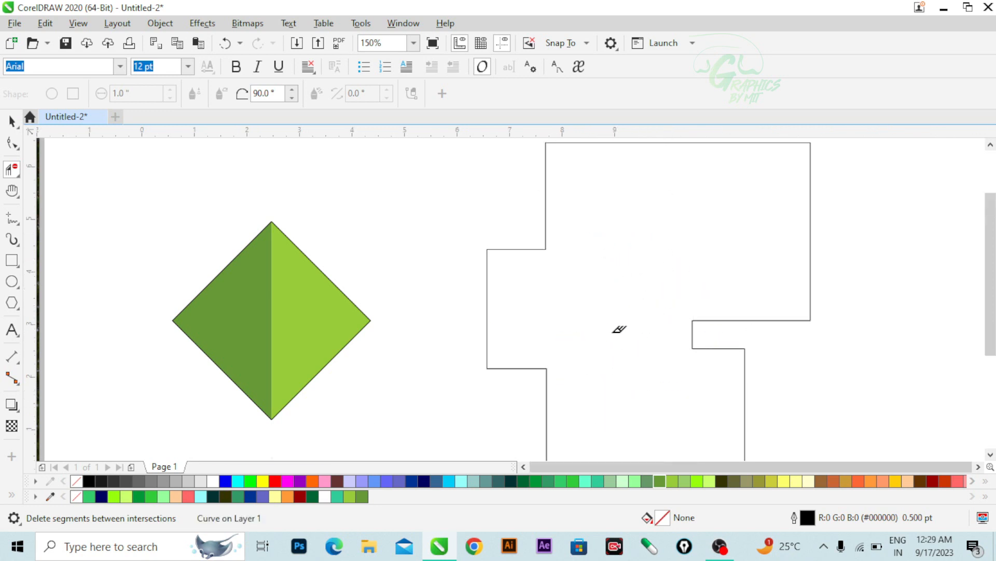
scroll(634, 314, "up", 1)
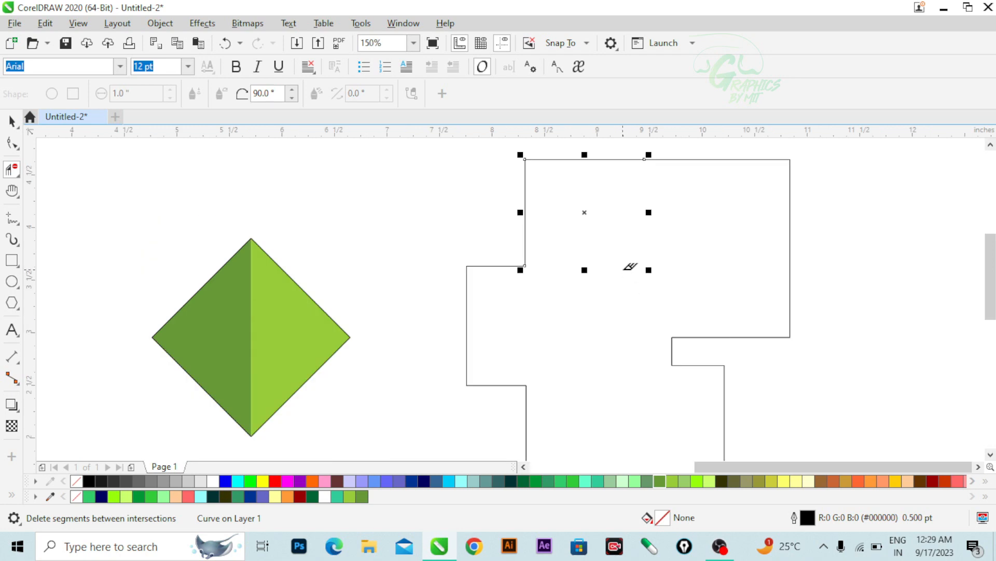
- Apply the muted green fill #669966 to the upper-left curve of the combined outline and deselect it
left_click(11, 121)
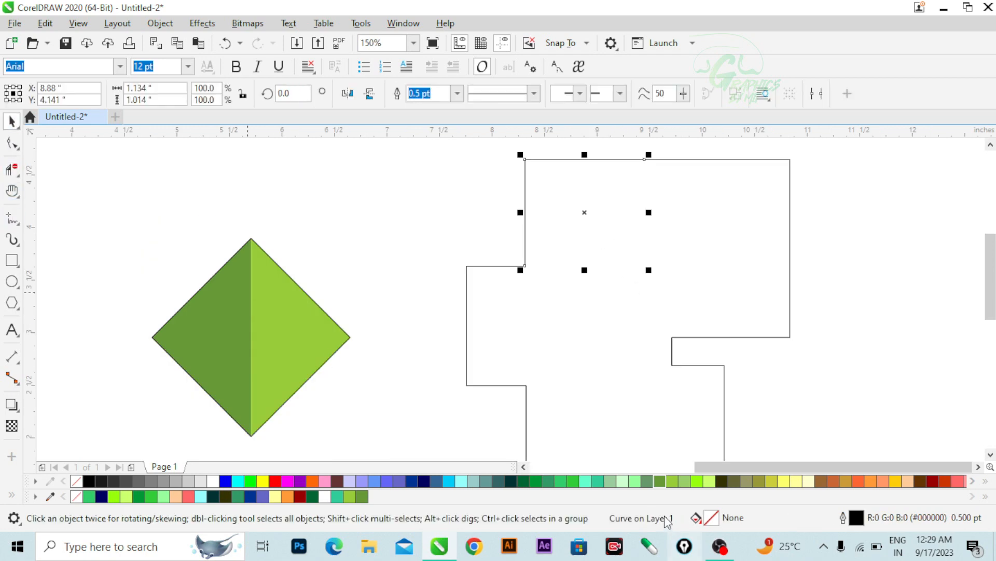
left_click(648, 481)
scroll(597, 375, "down", 1)
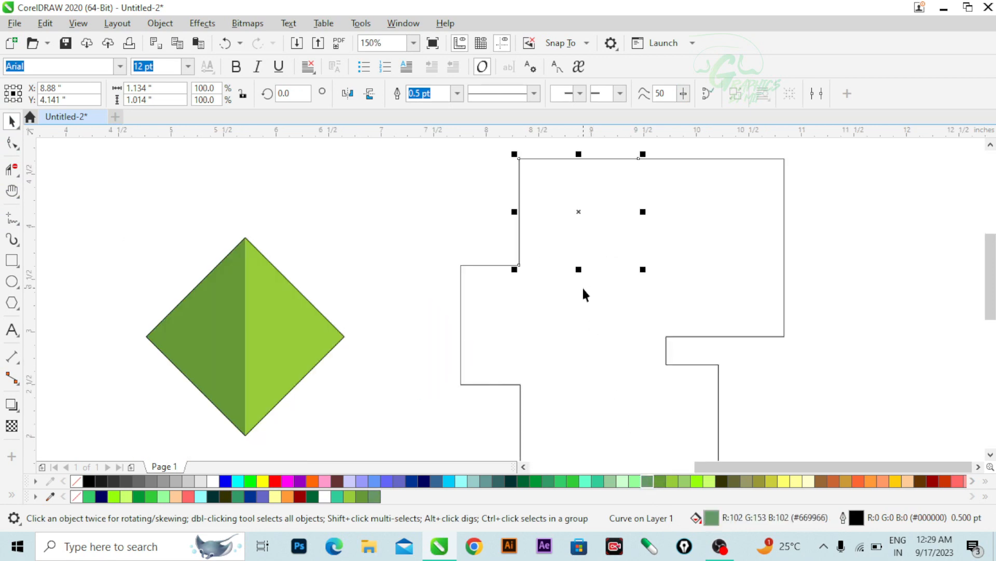
left_click(540, 232)
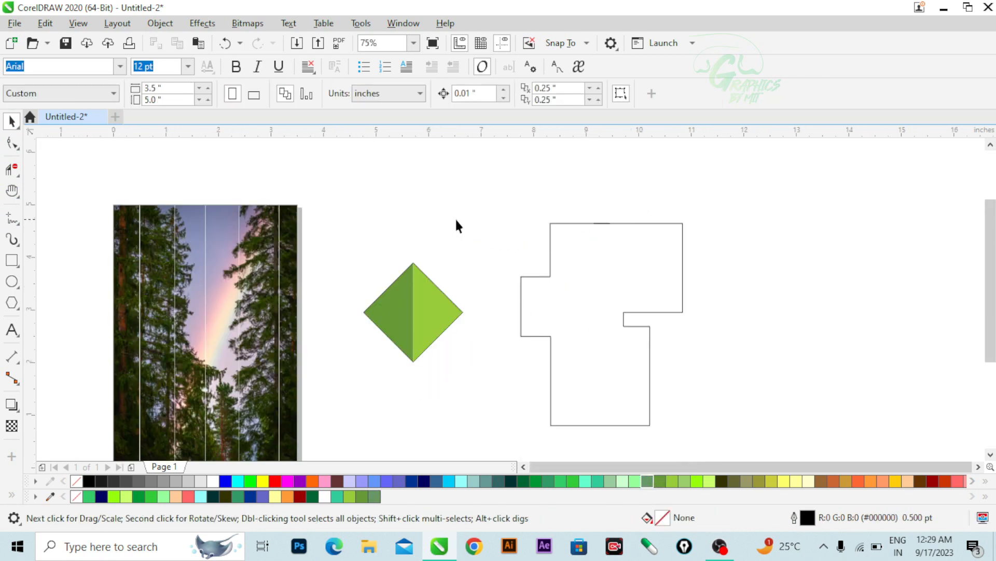
scroll(543, 270, "up", 1)
scroll(544, 270, "down", 1)
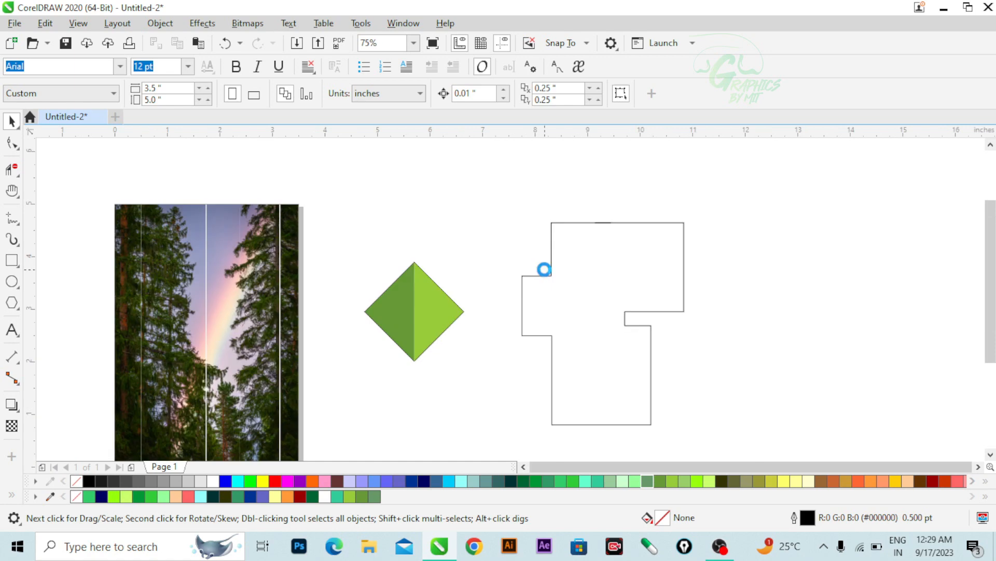
- Draw a square about 2.18 inches wide beyond the stepped outline and fill it with brown (#996633)
left_click(10, 171)
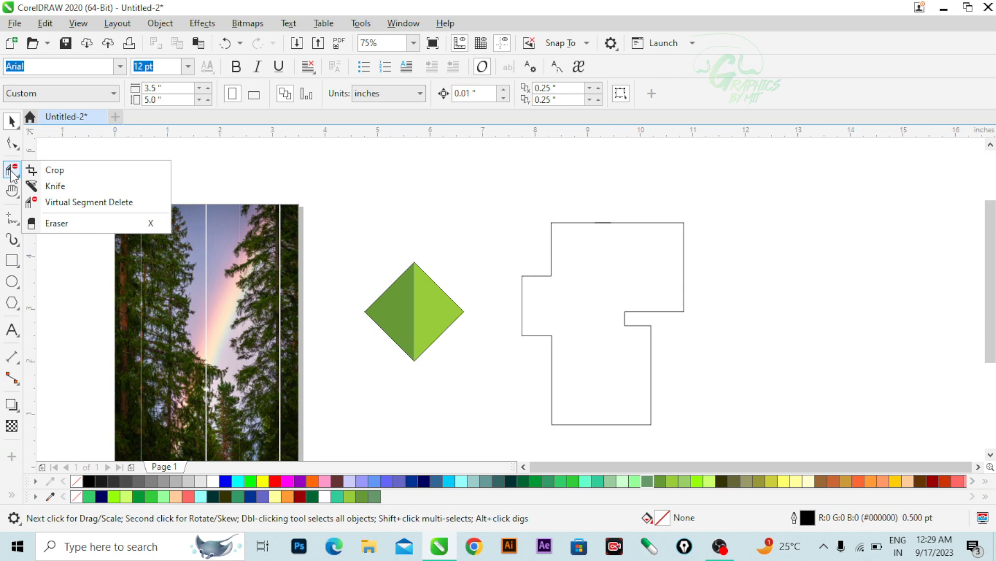
left_click(78, 202)
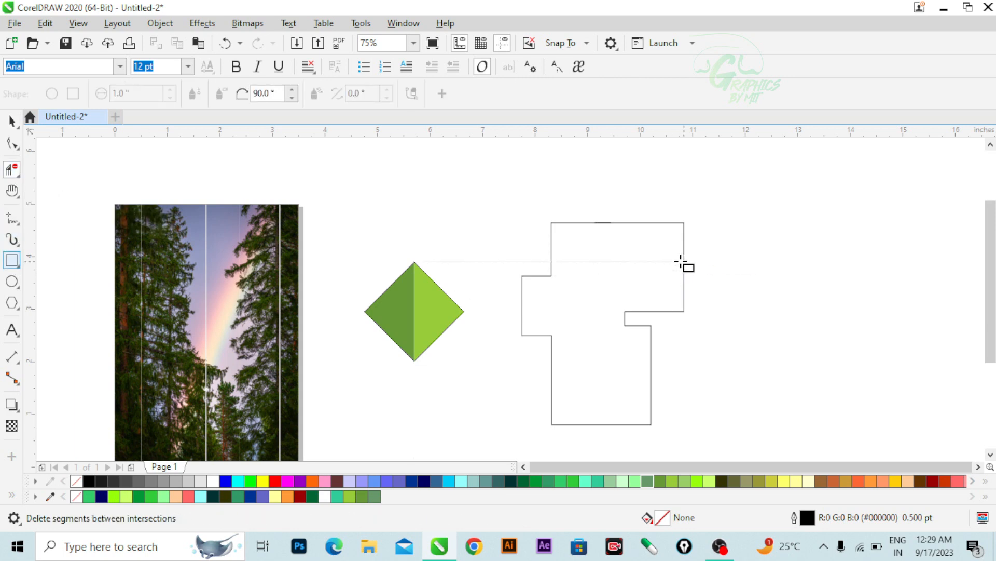
mouse_move(741, 204)
left_mouse_down()
mouse_move(818, 322)
mouse_move(856, 318)
left_mouse_up()
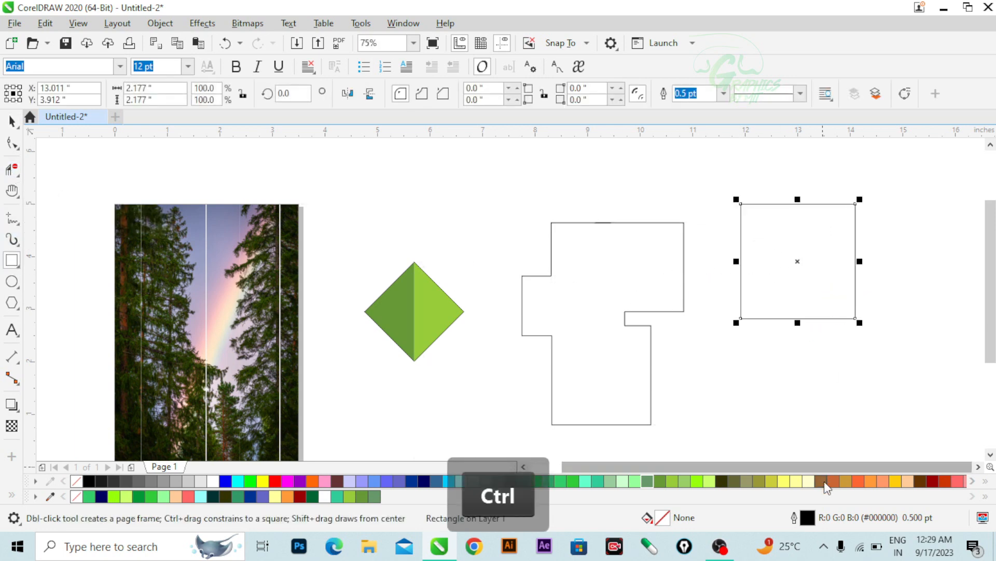
left_click(825, 482)
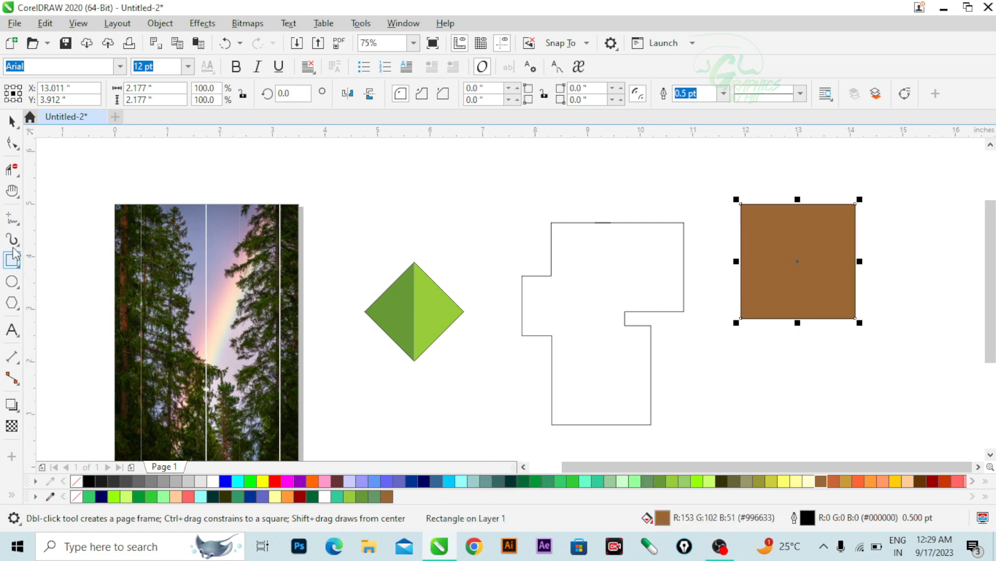
- Erase a diagonal band across the brown square from its upper-right corner using the round 1.0-inch Eraser
left_click(11, 174)
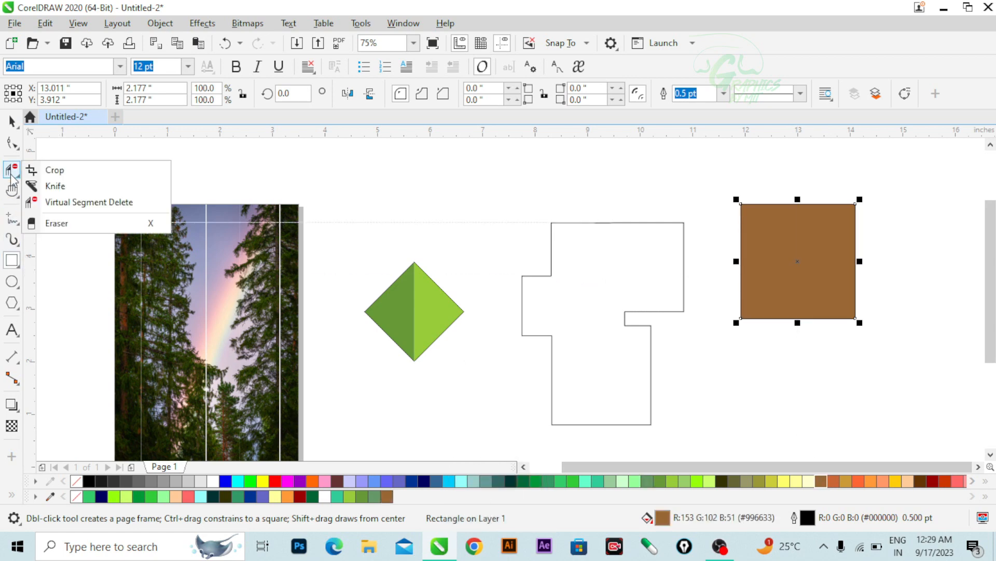
left_click(52, 224)
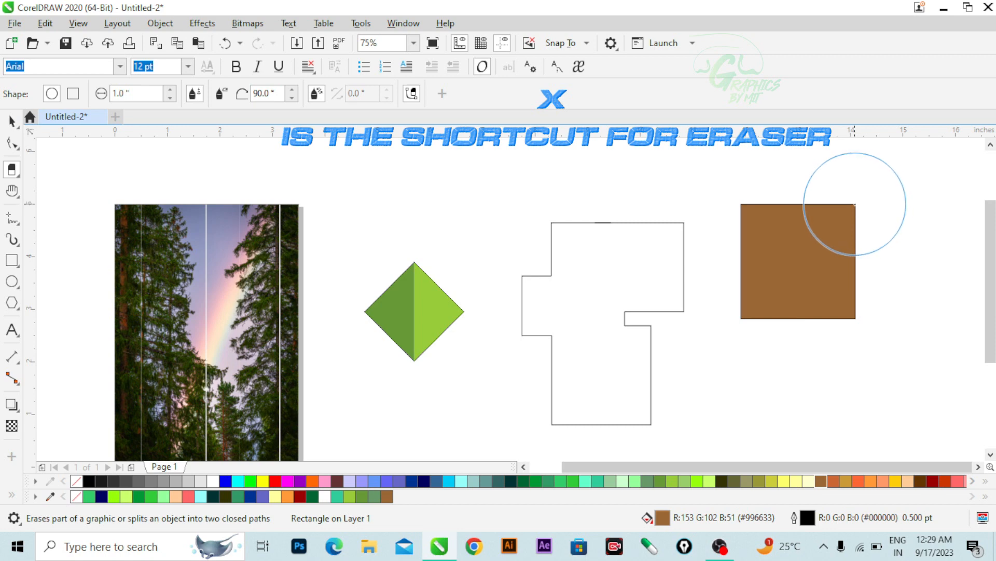
mouse_move(854, 204)
left_mouse_down()
mouse_move(855, 196)
mouse_move(763, 306)
left_mouse_up()
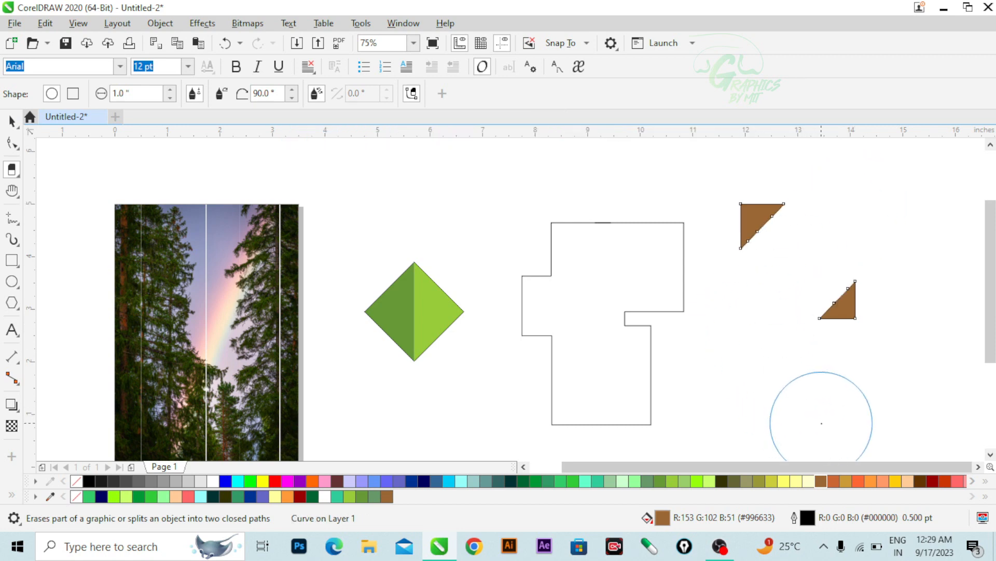
- Undo the erased diagonal band to restore the full brown square
key("ctrl")
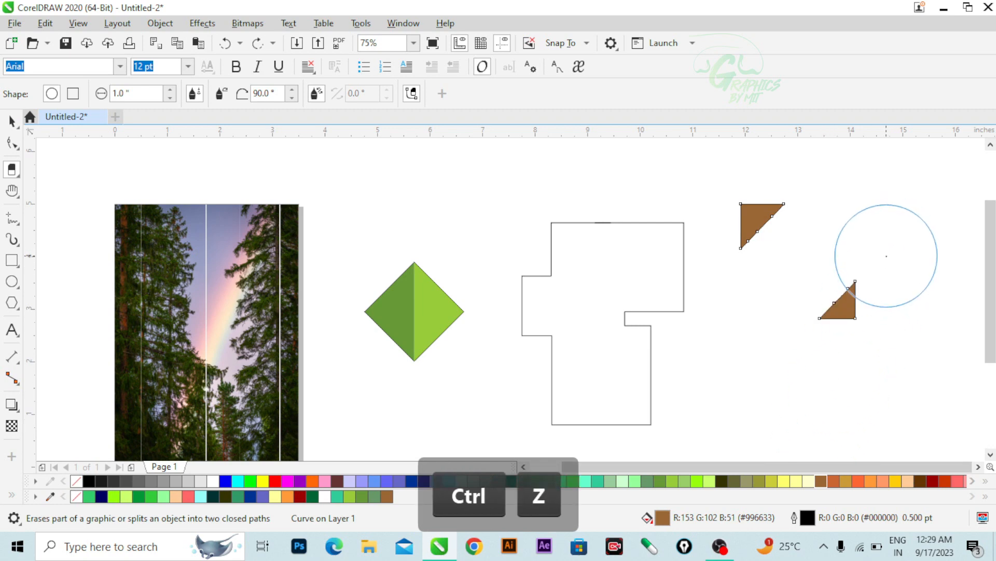
key("ctrl+z")
left_click_drag(872, 289, 874, 344)
key("ctrl+z")
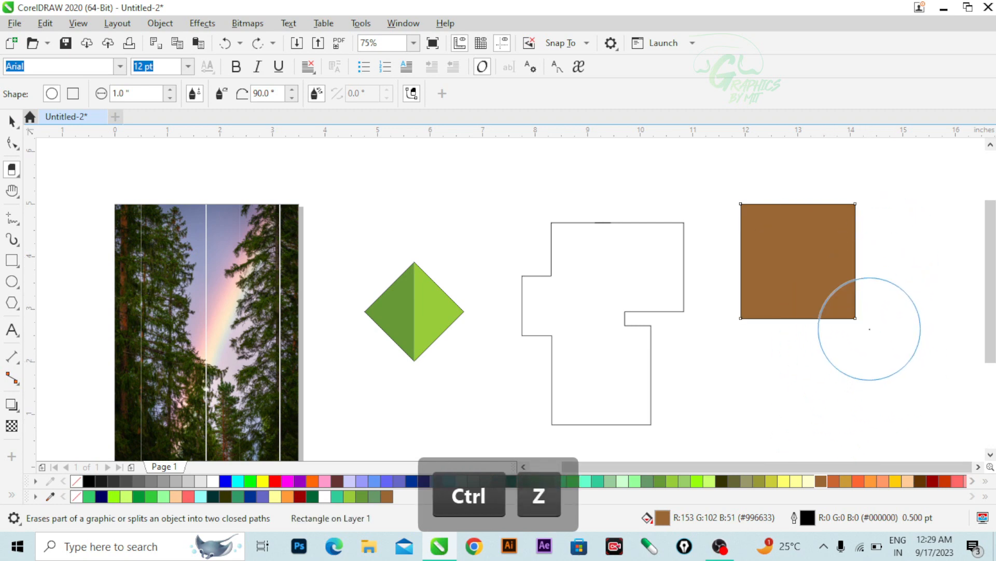
key("ctrl")
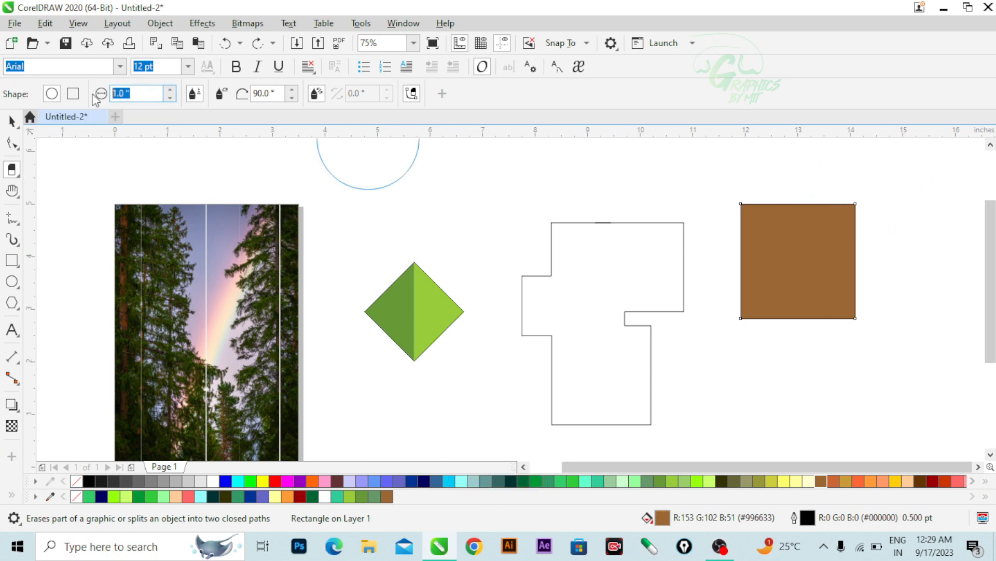
- Set the eraser nib size to 0.5 inch and erase straight bands along both diagonals of the brown square
type(".5")
key("Return")
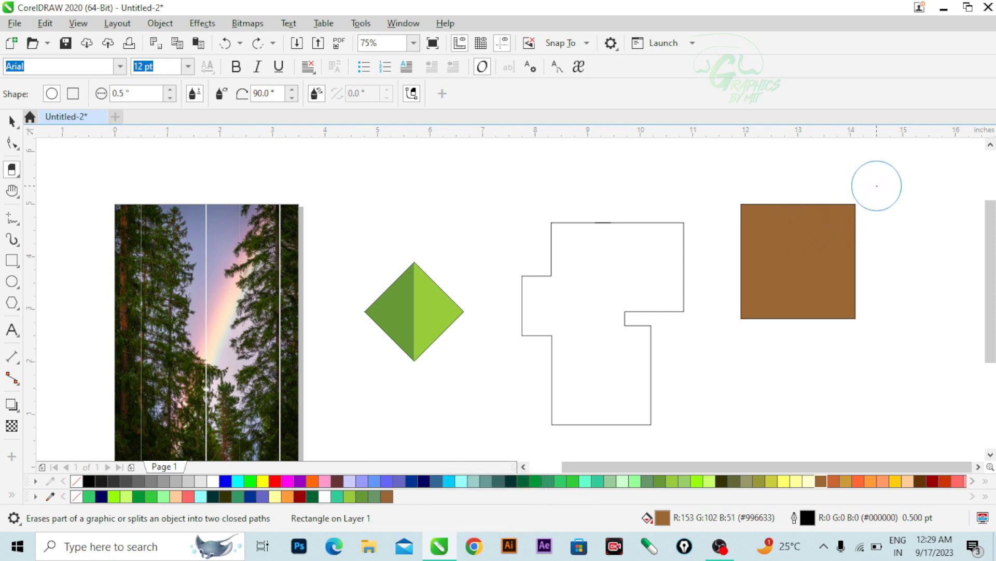
left_click(876, 182)
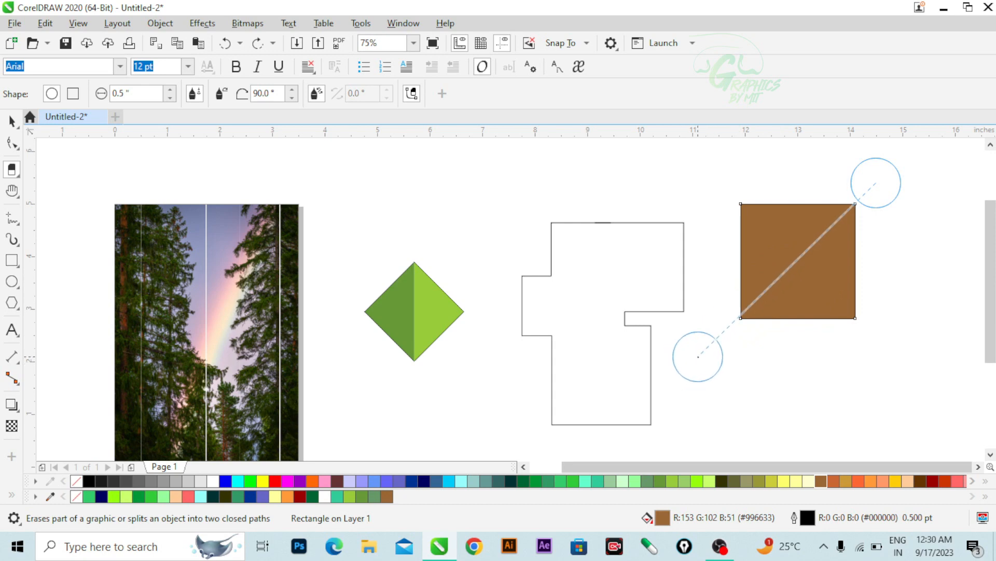
left_click(697, 357)
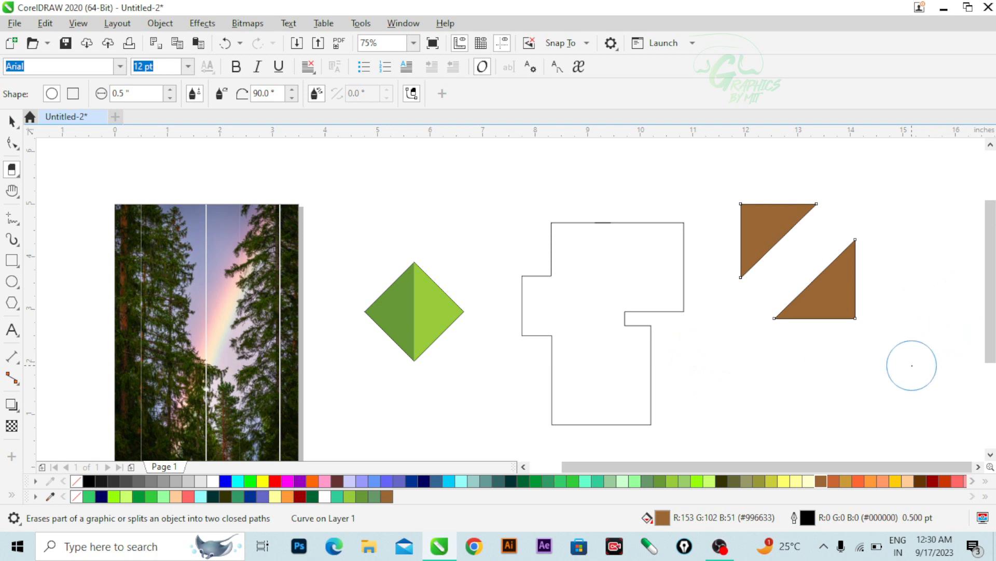
left_click(896, 367)
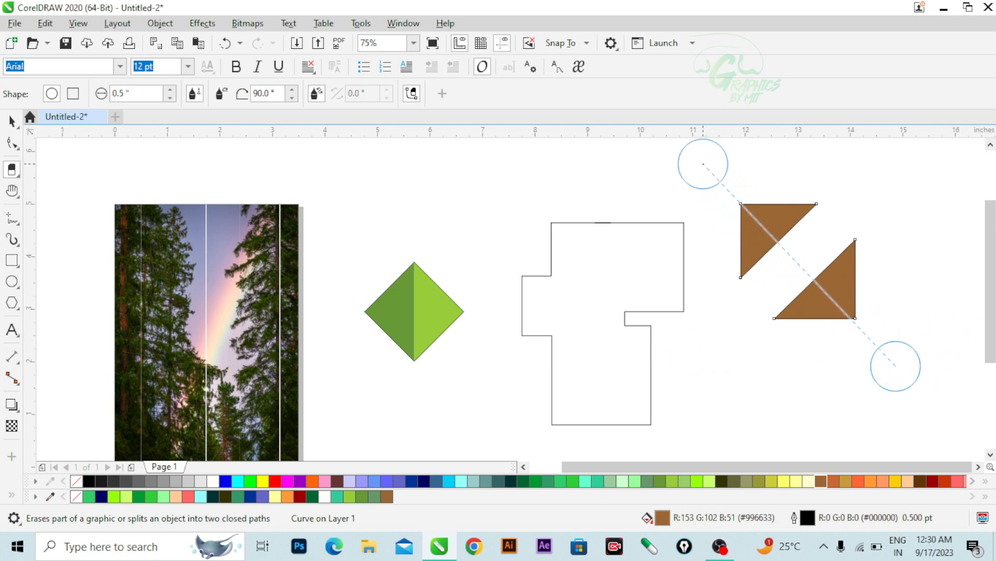
left_click(704, 164)
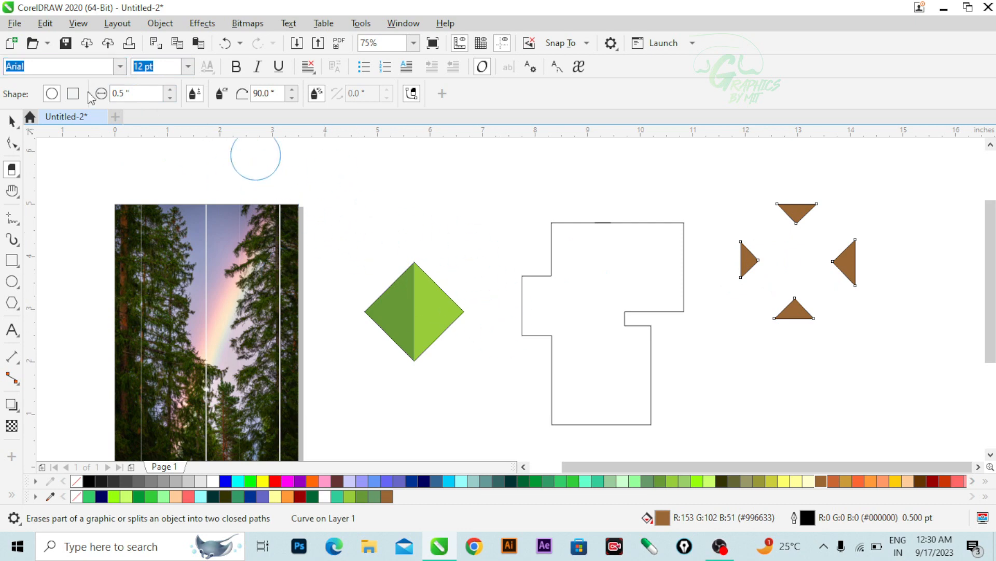
- Switch the Eraser to the square nib and erase the left and lower brown triangles at the 0.5-inch size
left_click(72, 93)
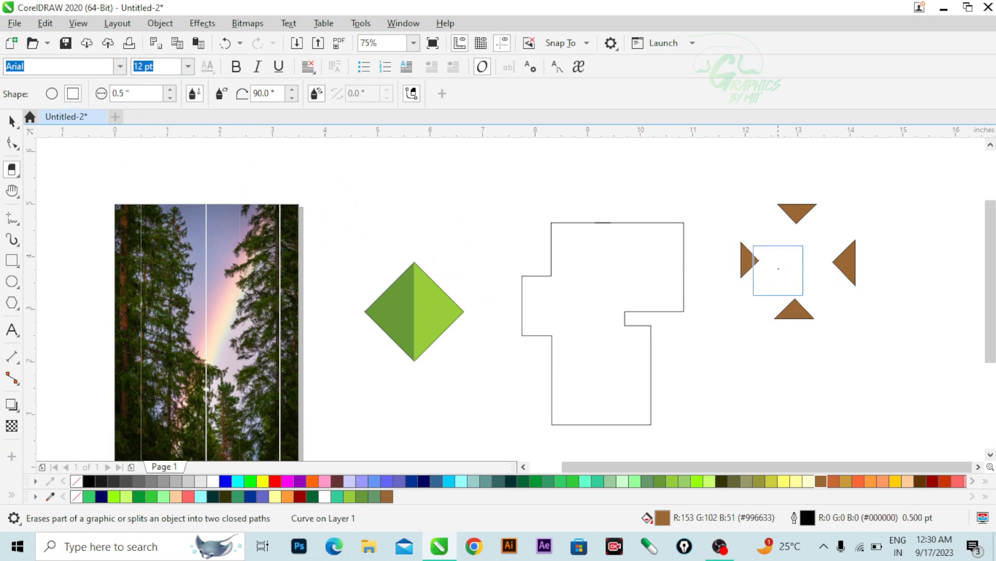
mouse_move(755, 291)
left_mouse_down()
mouse_move(761, 266)
mouse_move(749, 268)
mouse_move(788, 309)
left_mouse_up()
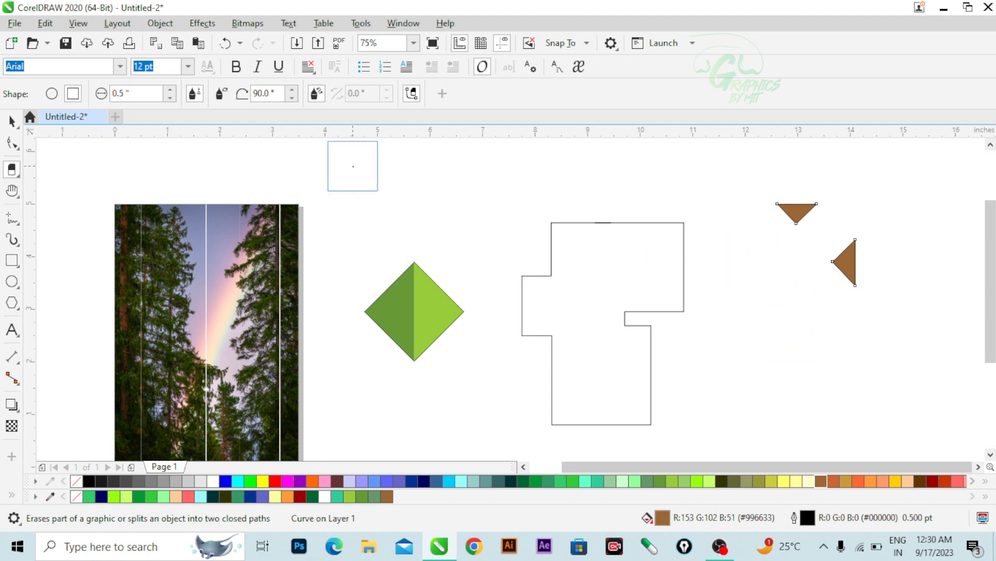
- Delete the stepped outline pieces and the two remaining brown triangles, keeping the forest photo and green diamond
left_click(12, 191)
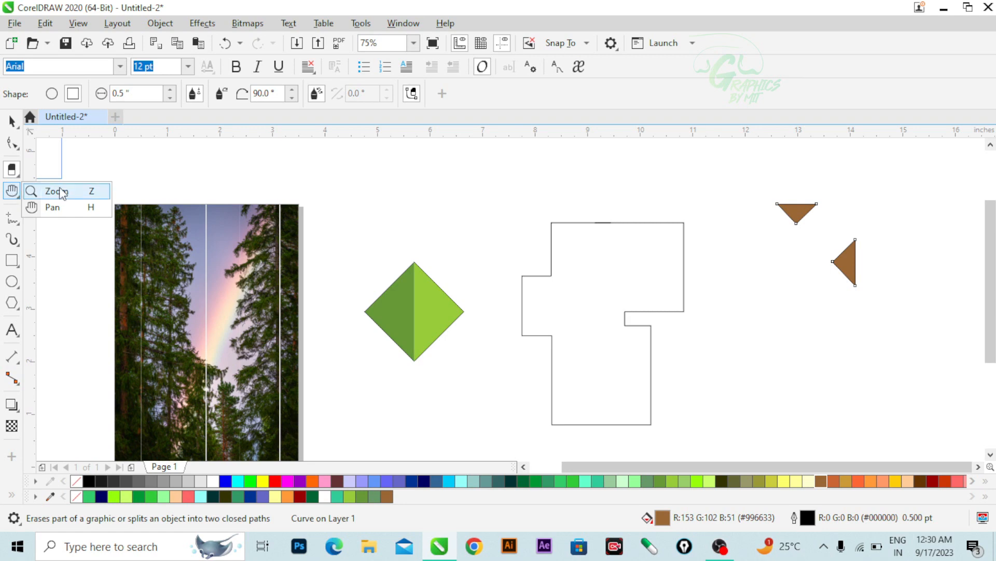
key("space")
left_click_drag(521, 183, 718, 441)
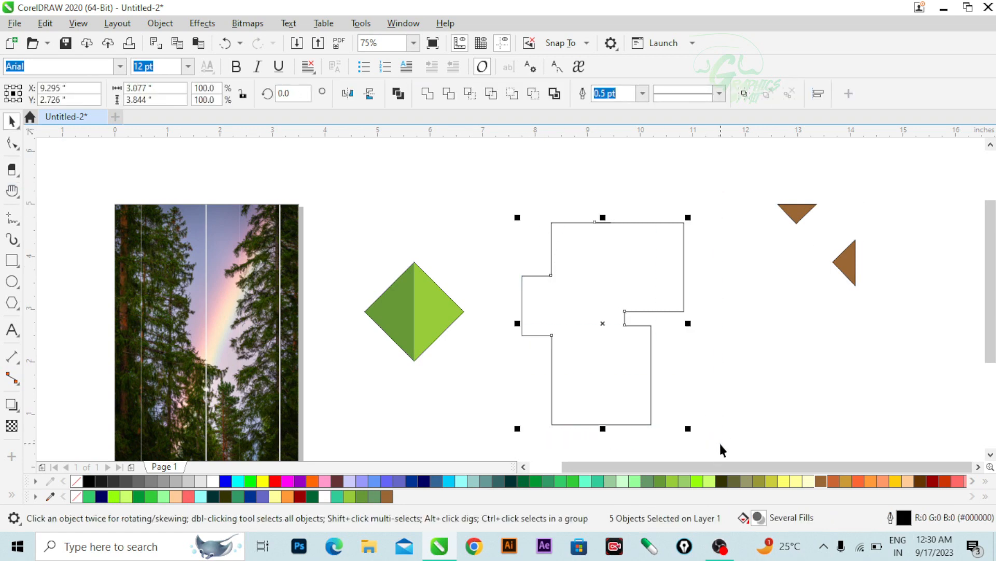
key("Delete")
left_click_drag(734, 173, 976, 314)
key("Delete")
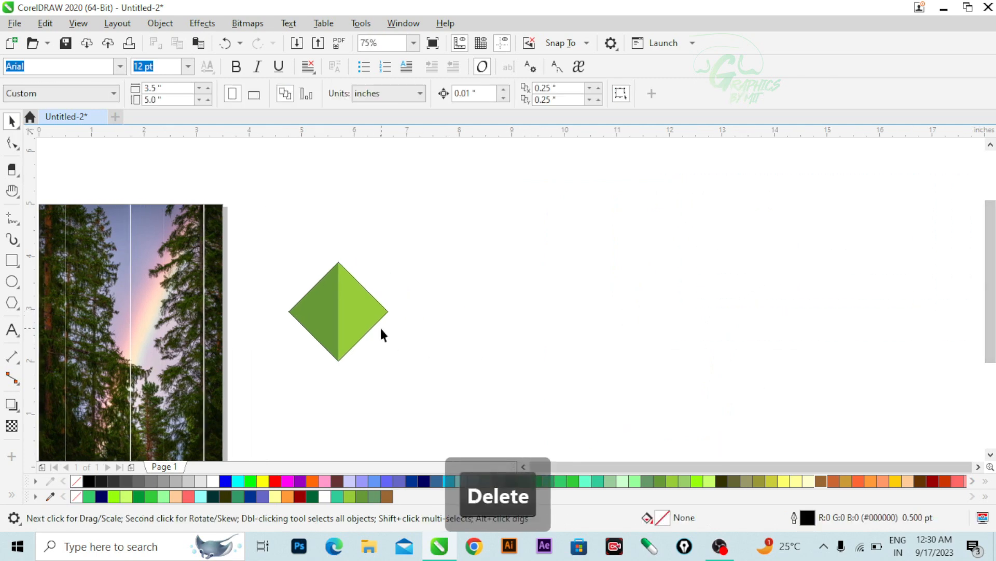
- Magnify the area between the photo and the diamond with the Zoom tool, and zoom back out to 75%
left_click(12, 190)
left_click(60, 190)
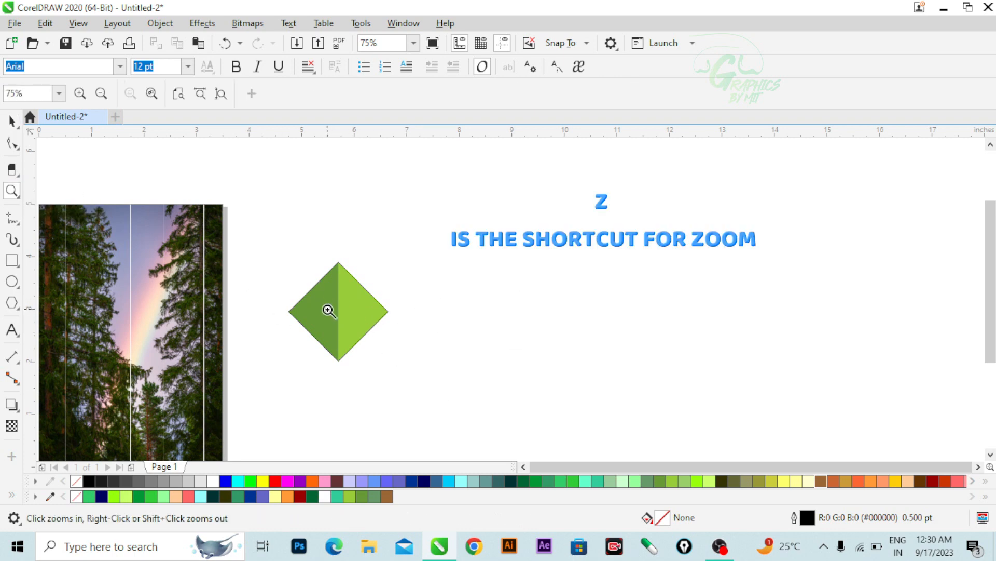
left_click(328, 312)
left_click(327, 310)
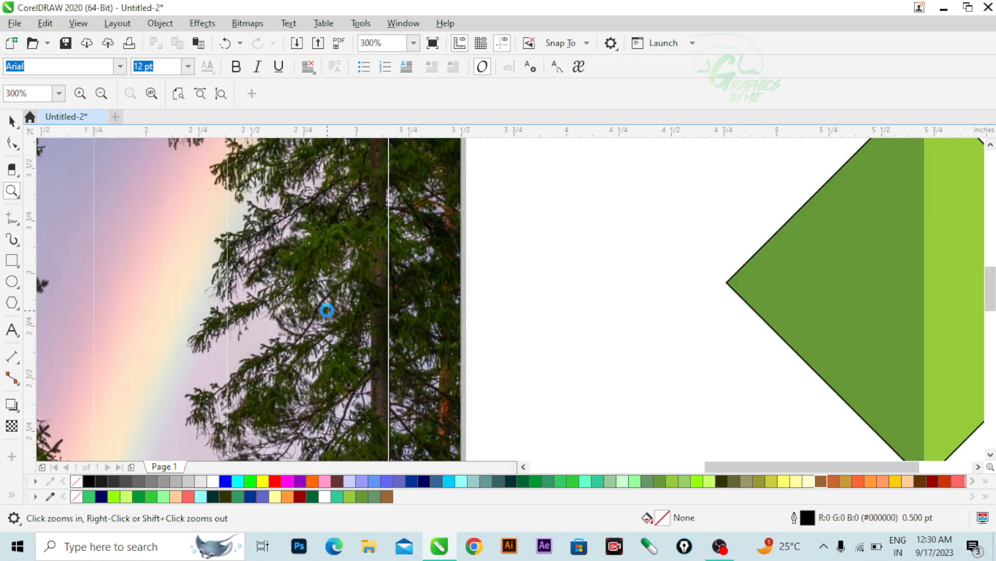
left_click(327, 310)
right_click(326, 309)
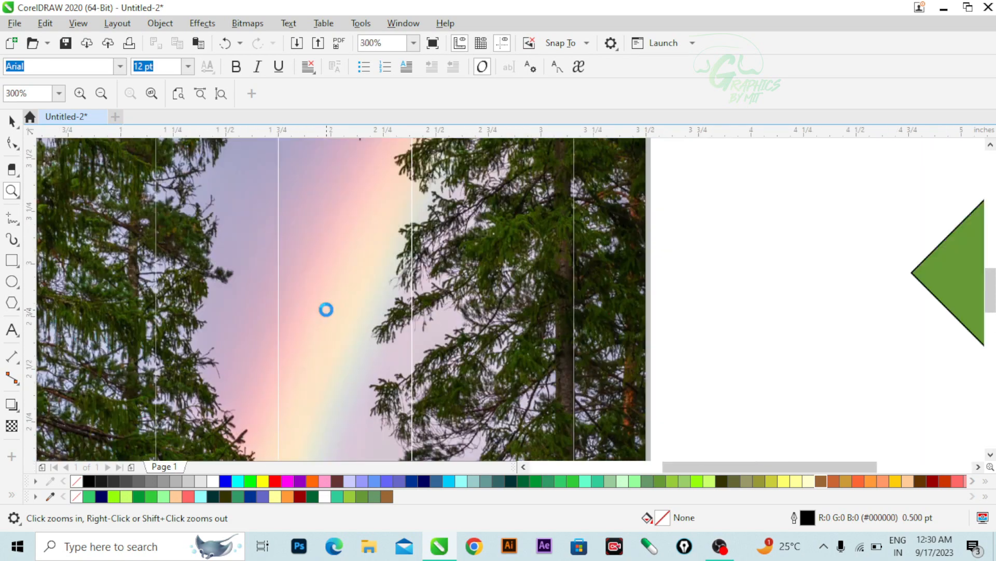
right_click(328, 311)
right_click(338, 304)
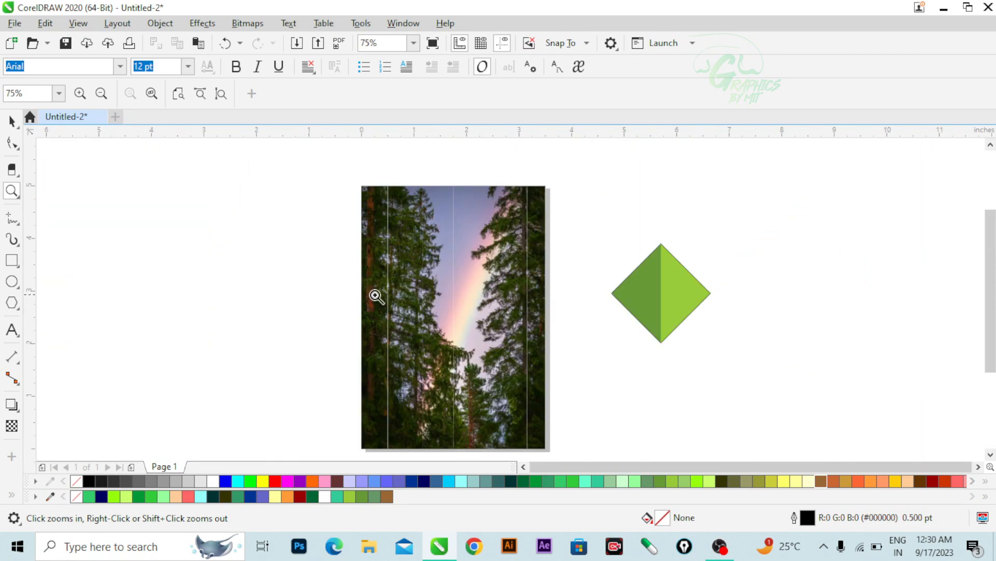
- Zoom in on the tree trunk at the photo's left edge to 600% and return to 75%
key("ctrl+plus")
key("ctrl+plus")
key("ctrl+plus")
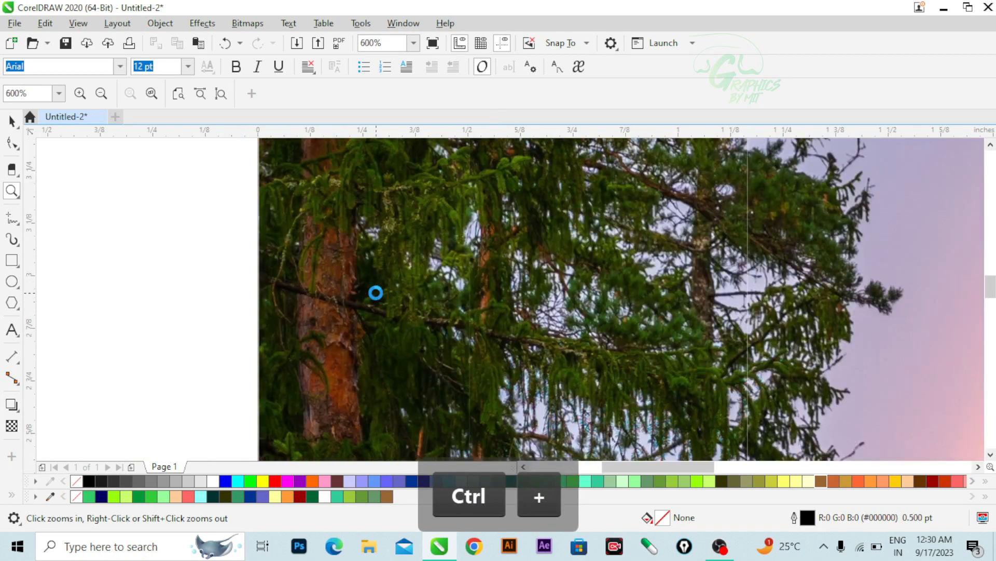
key("ctrl+minus")
key("ctrl+minus")
key("ctrl+minus")
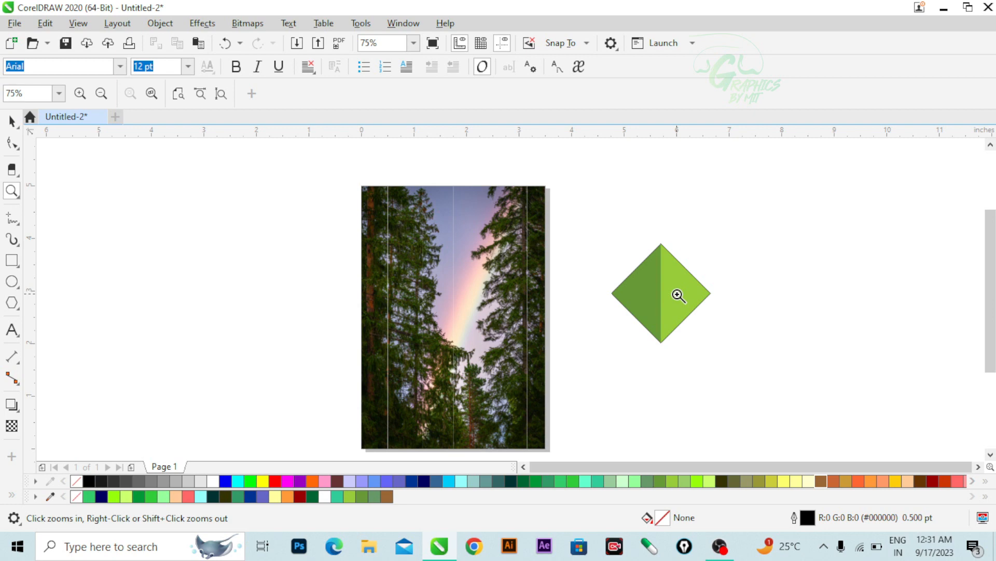
- Zoom in on the two-tone green diamond to 600% and zoom back out until the whole diamond fits at 150%
scroll(678, 286, "up", 5)
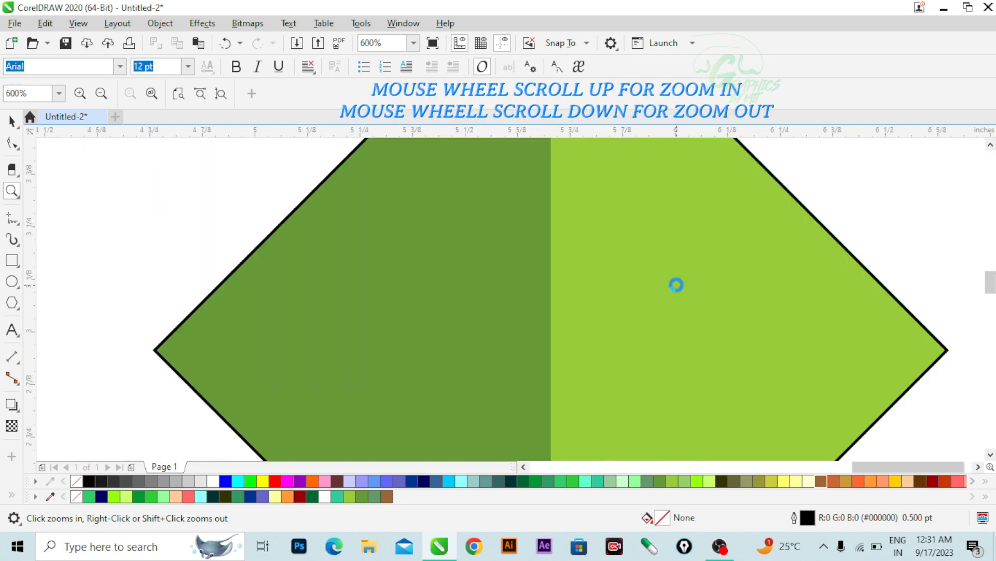
scroll(676, 285, "down", 3)
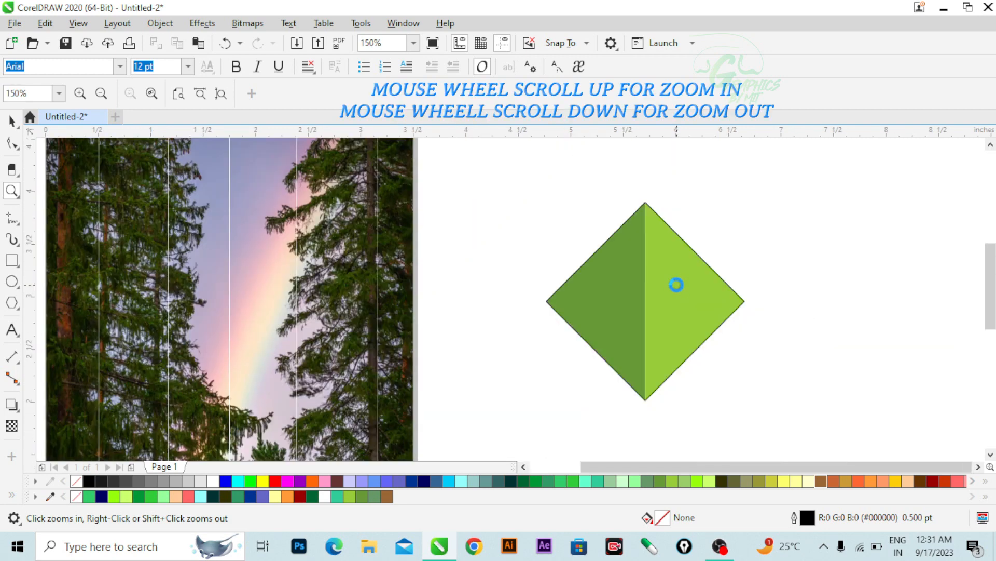
scroll(676, 285, "down", 2)
scroll(676, 282, "up", 3)
scroll(663, 275, "down", 3)
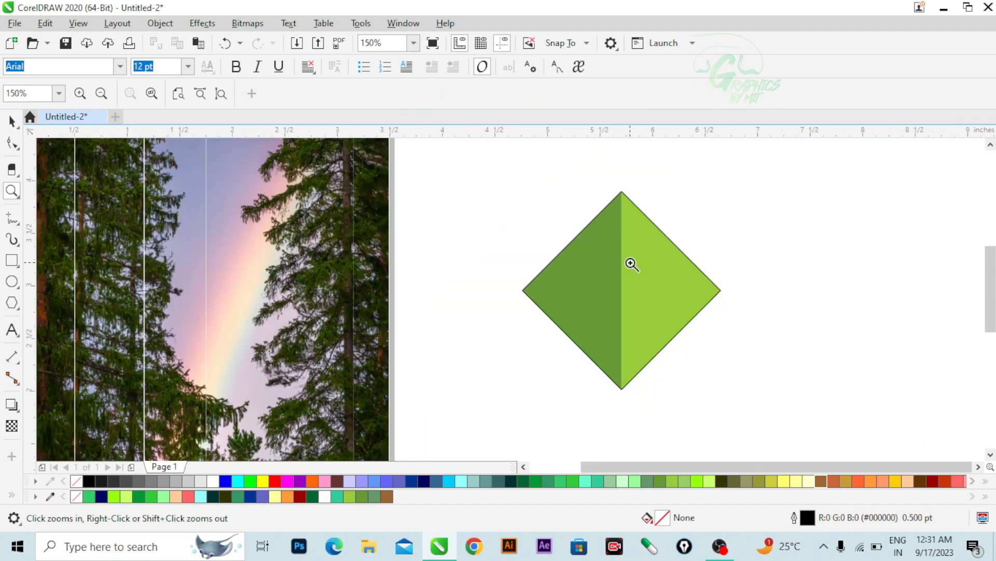